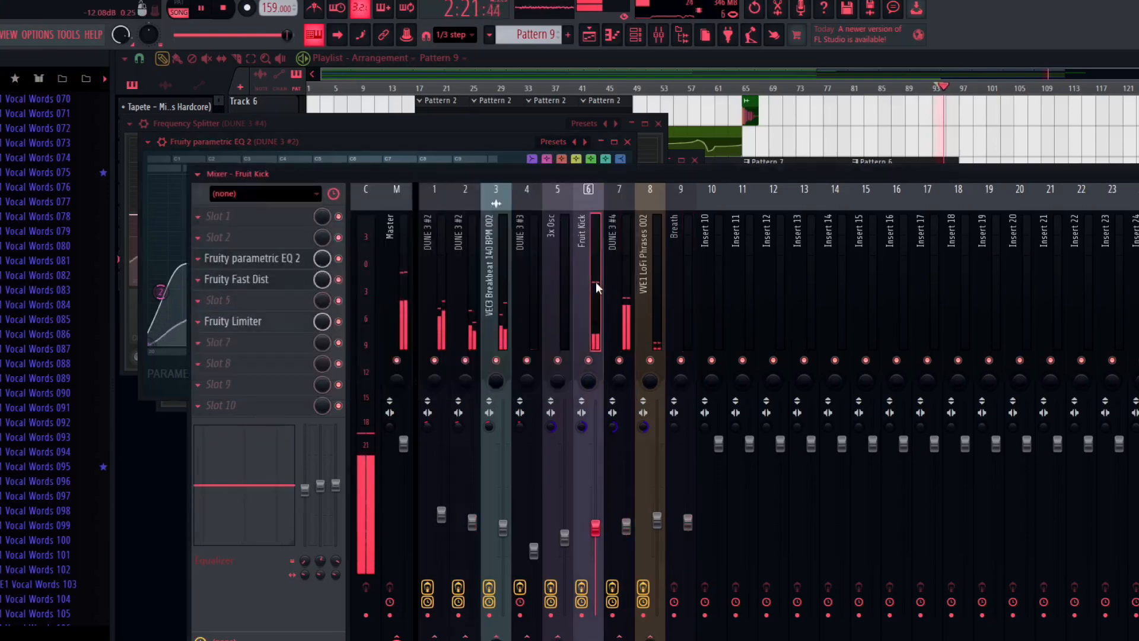
Step: Set the project tempo to 161 BPM and restart playback of the arrangement from about bar 27
scroll(274, 10, "up", 2)
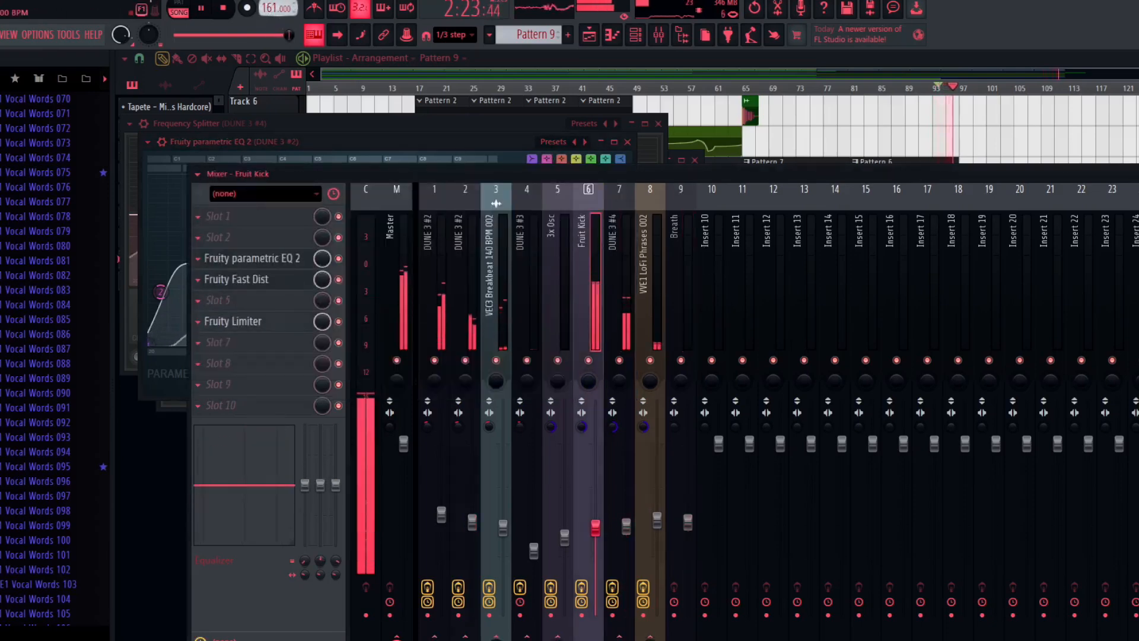
left_click(586, 401)
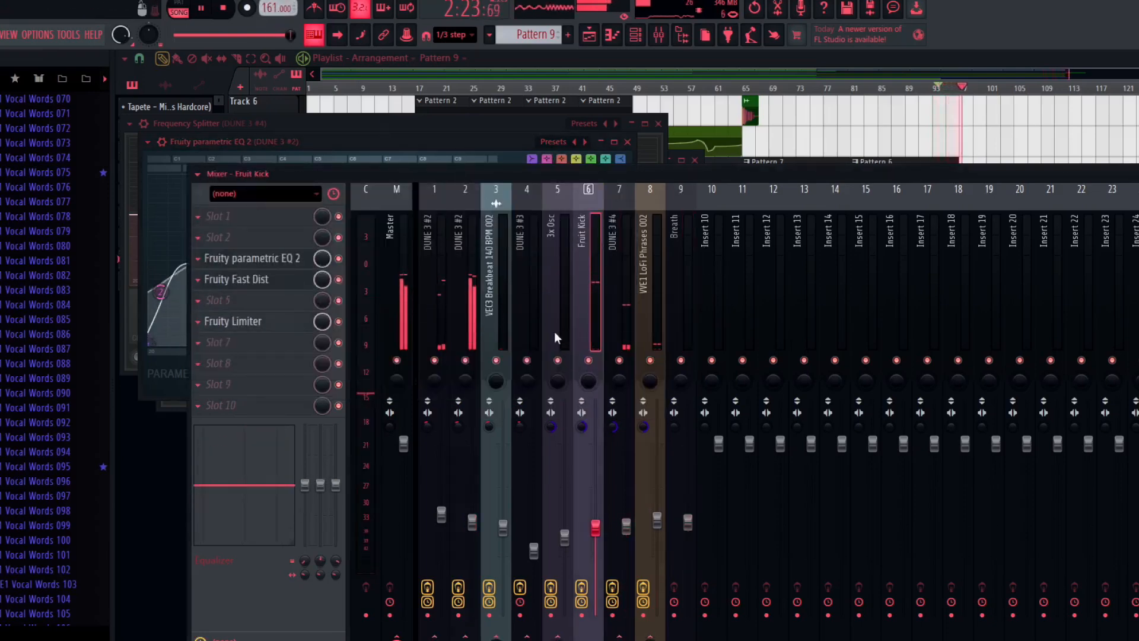
left_click(605, 71)
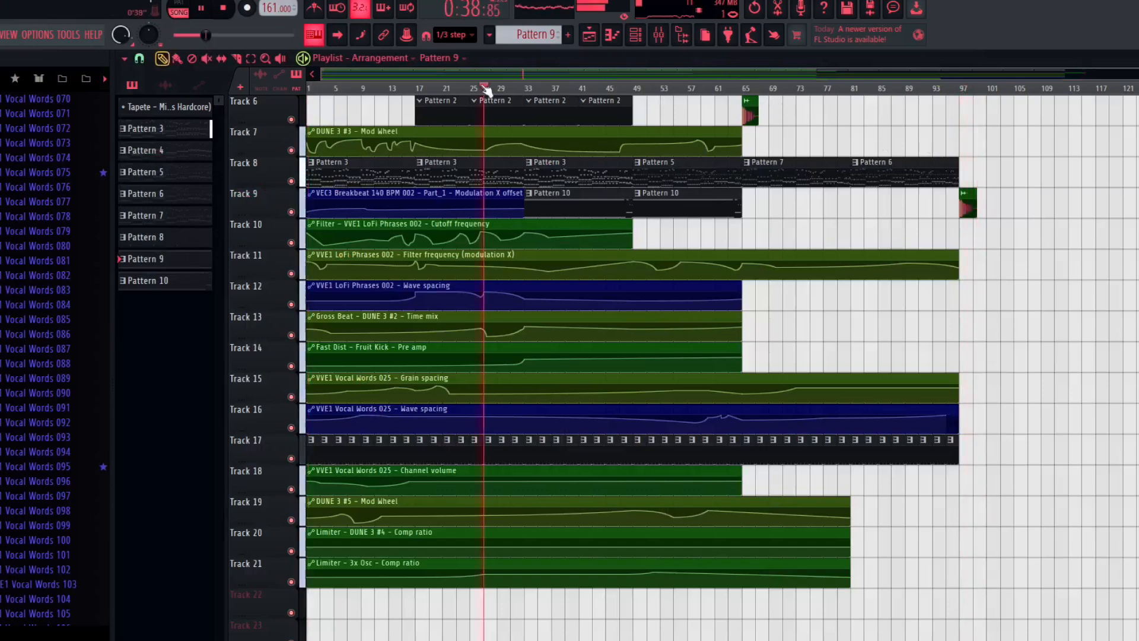
Step: Adjust the Fruity Limiter on the DUNE 3 #4 mixer track, setting its compressor threshold to about -44.5 dB
left_click(659, 36)
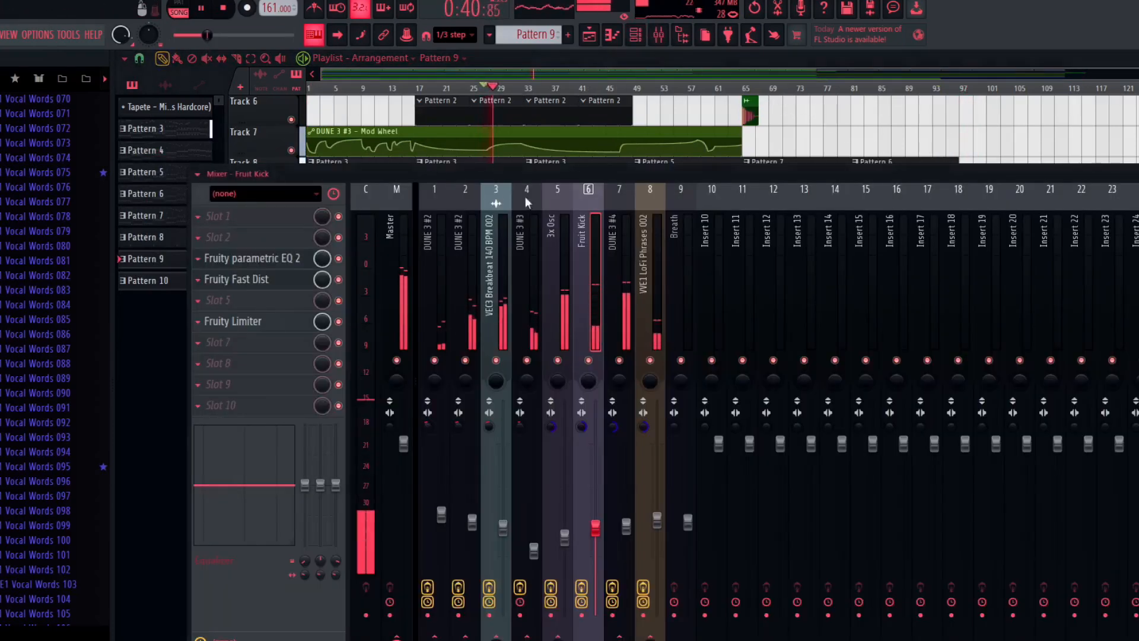
left_click(613, 244)
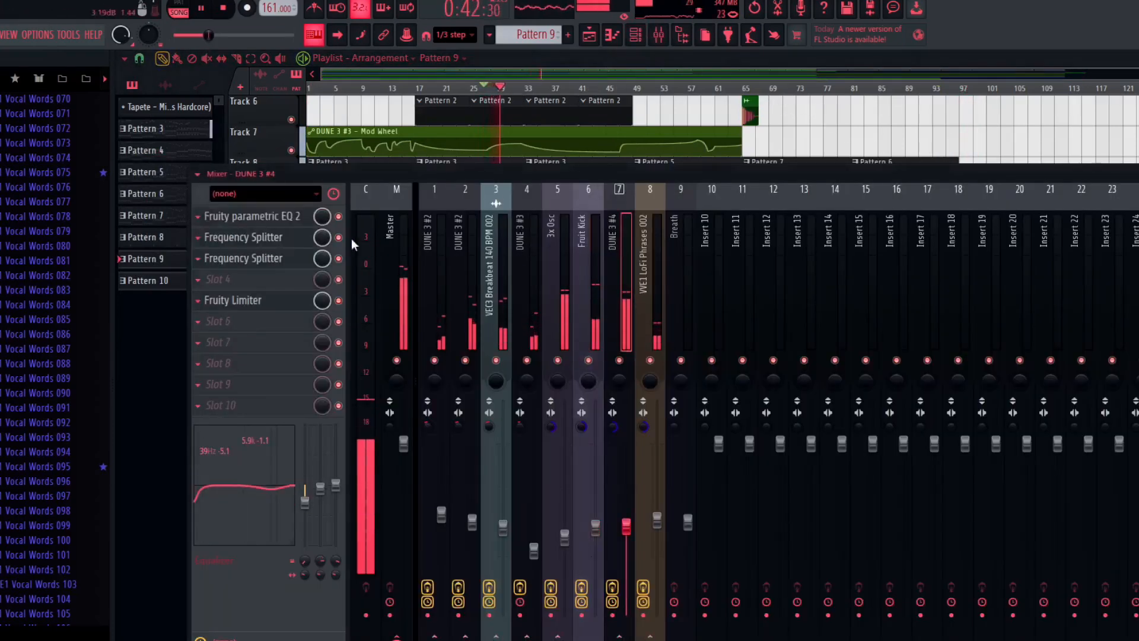
left_click(274, 300)
right_click(383, 348)
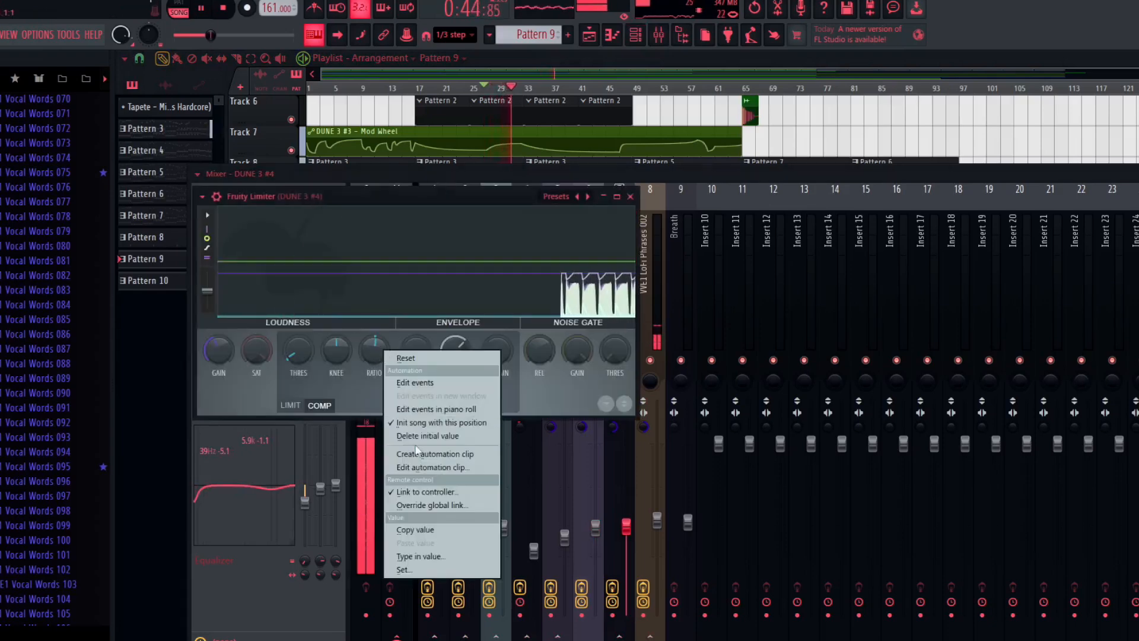
left_click(292, 363)
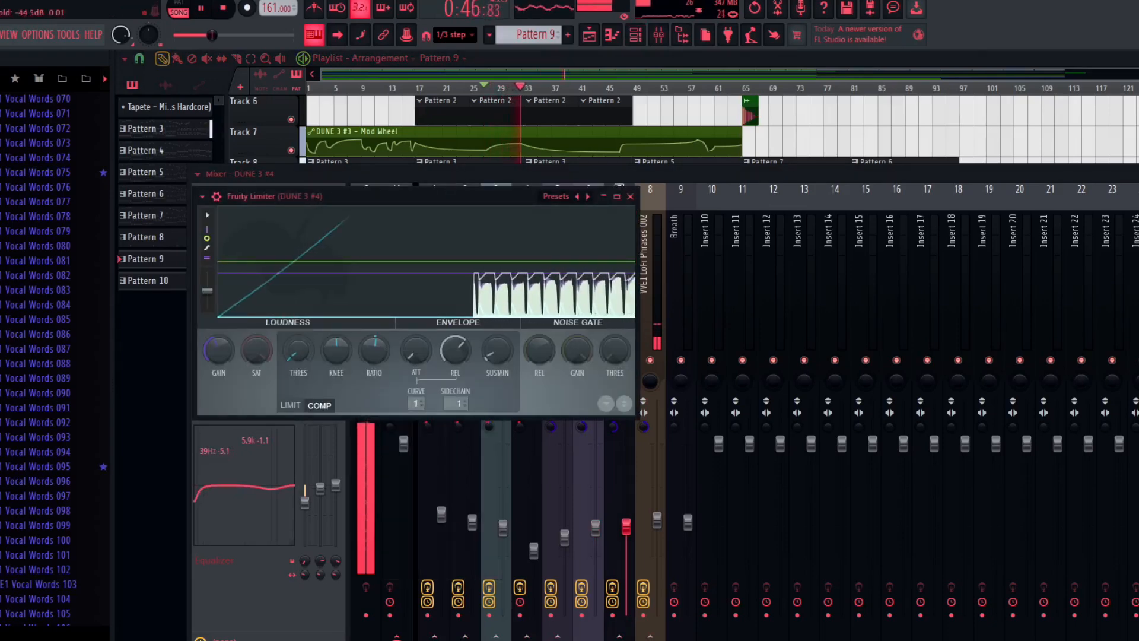
left_click(663, 38)
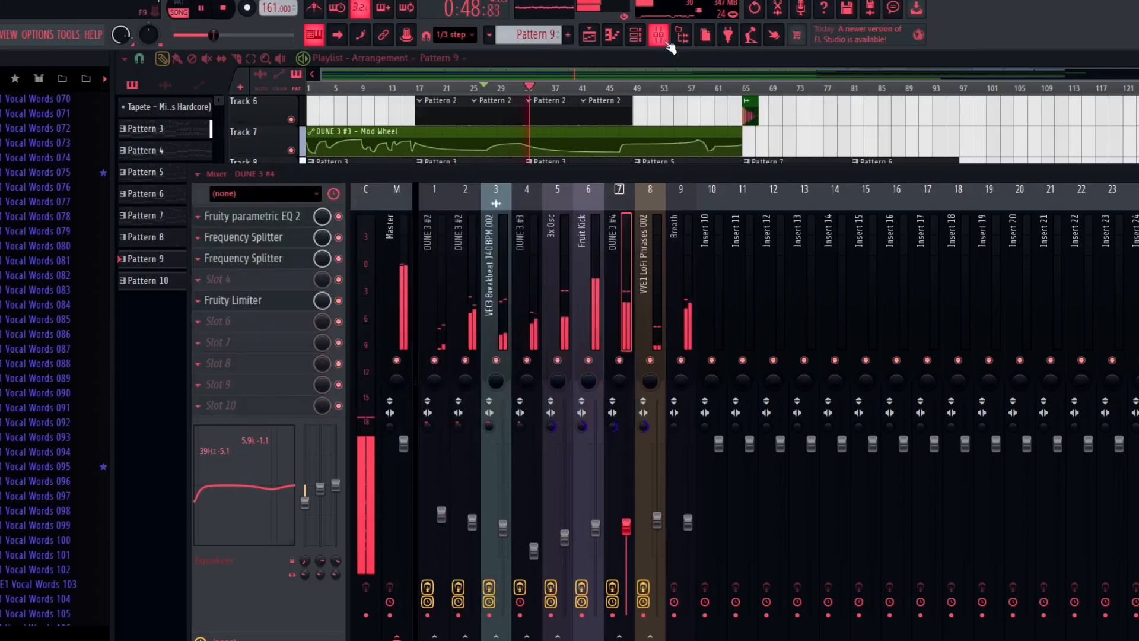
Step: Add points near bars 30 and 52 to the DUNE 3 #4 limiter's Comp ratio automation clip on Track 20
left_click(615, 34)
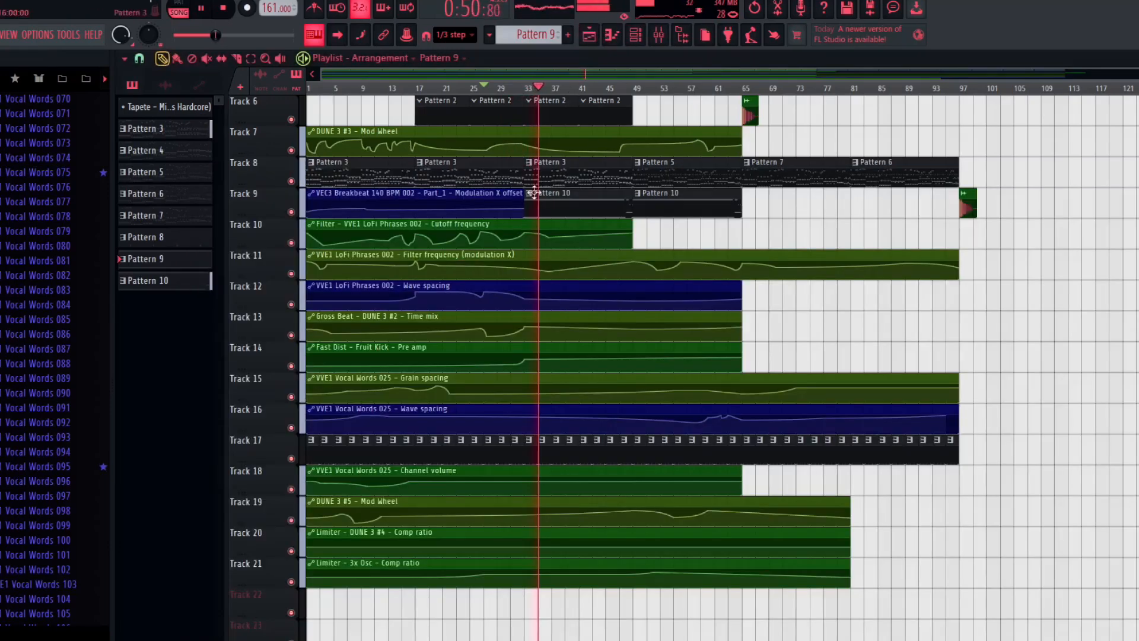
right_click(510, 545)
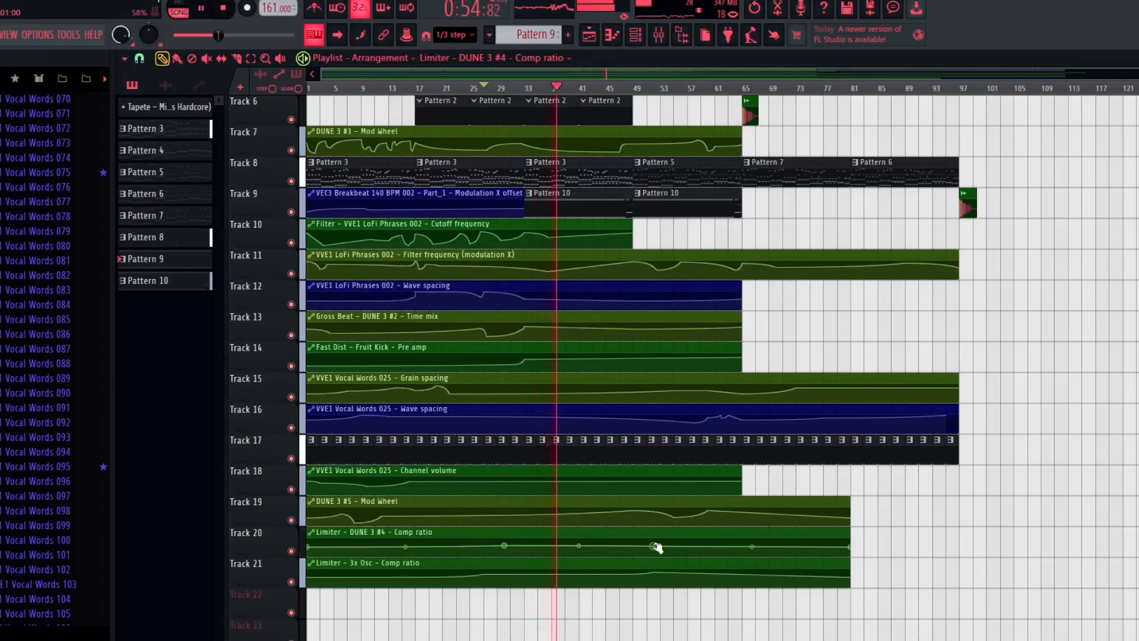
right_click(655, 546)
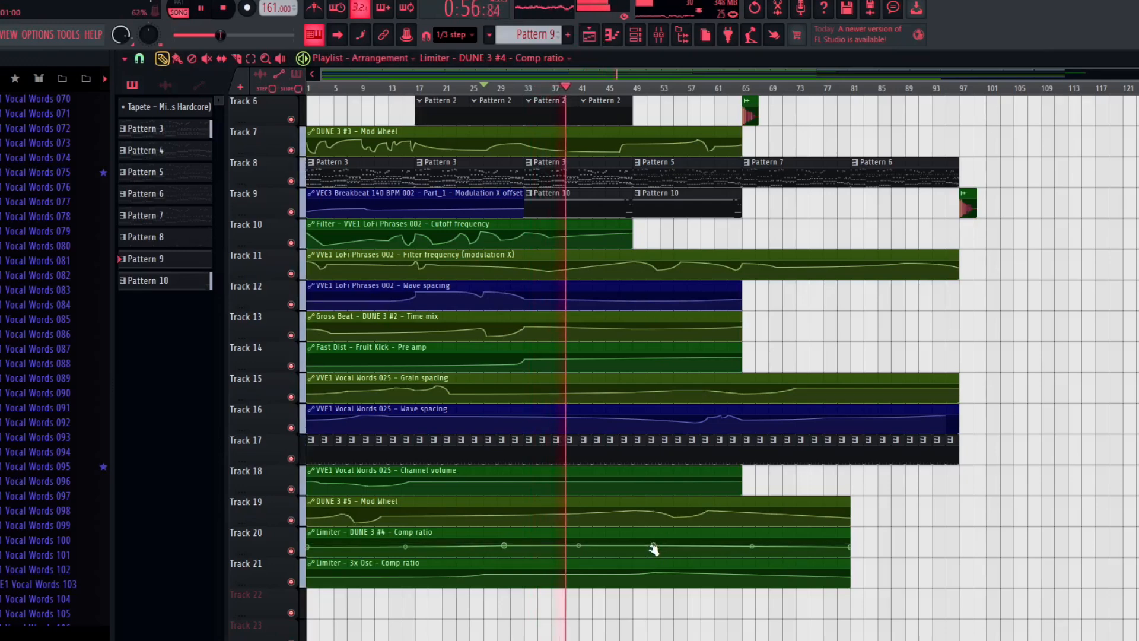
right_click(595, 201)
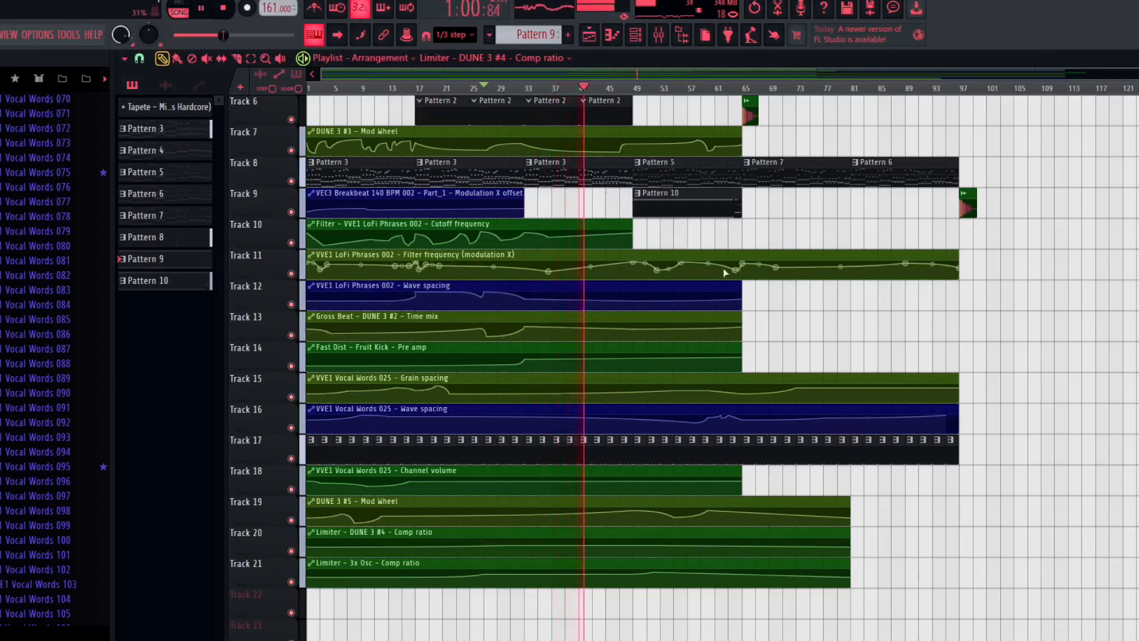
left_click(671, 207)
left_click_drag(593, 202, 535, 205)
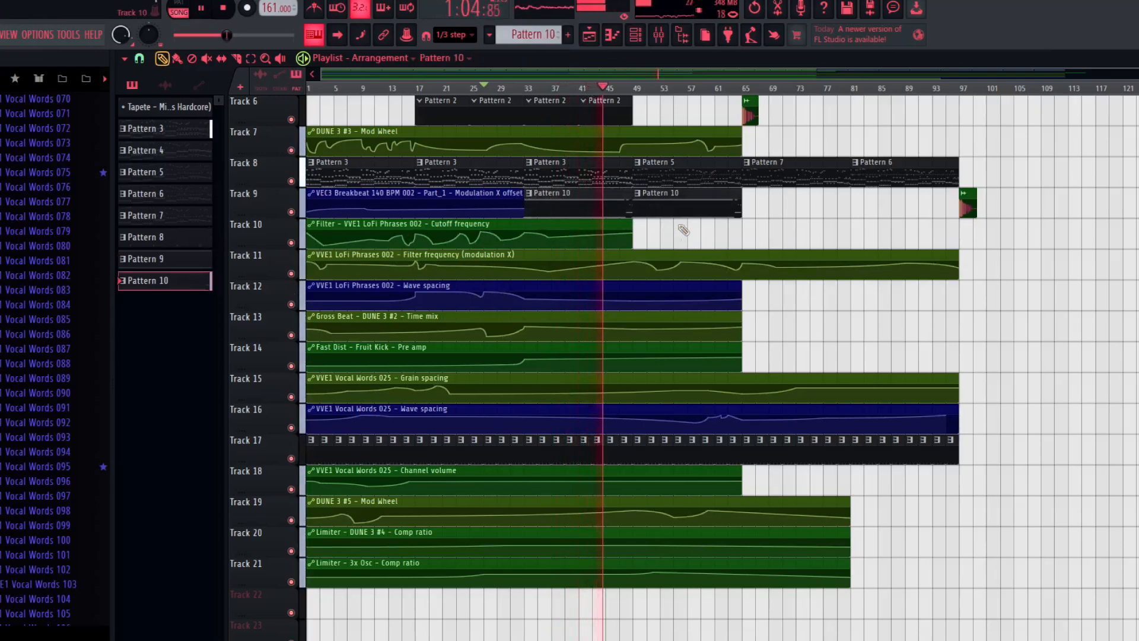
Step: Move the two Pattern 10 clips on Track 9 so they start at bars 49 and 81
left_click_drag(671, 200, 891, 191)
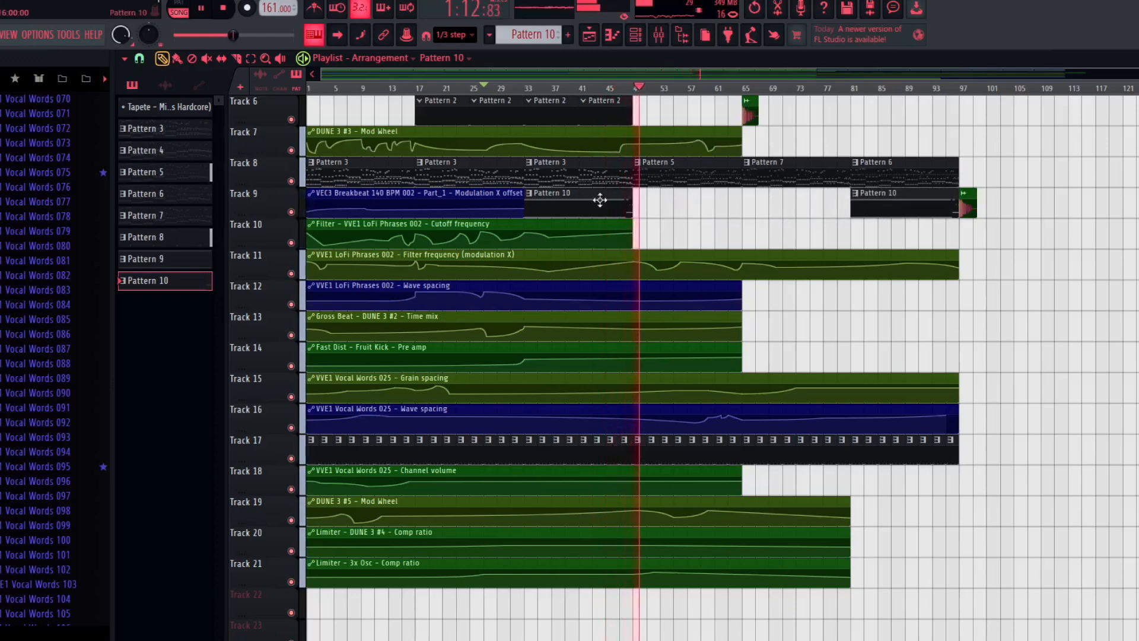
left_click_drag(606, 196, 711, 198)
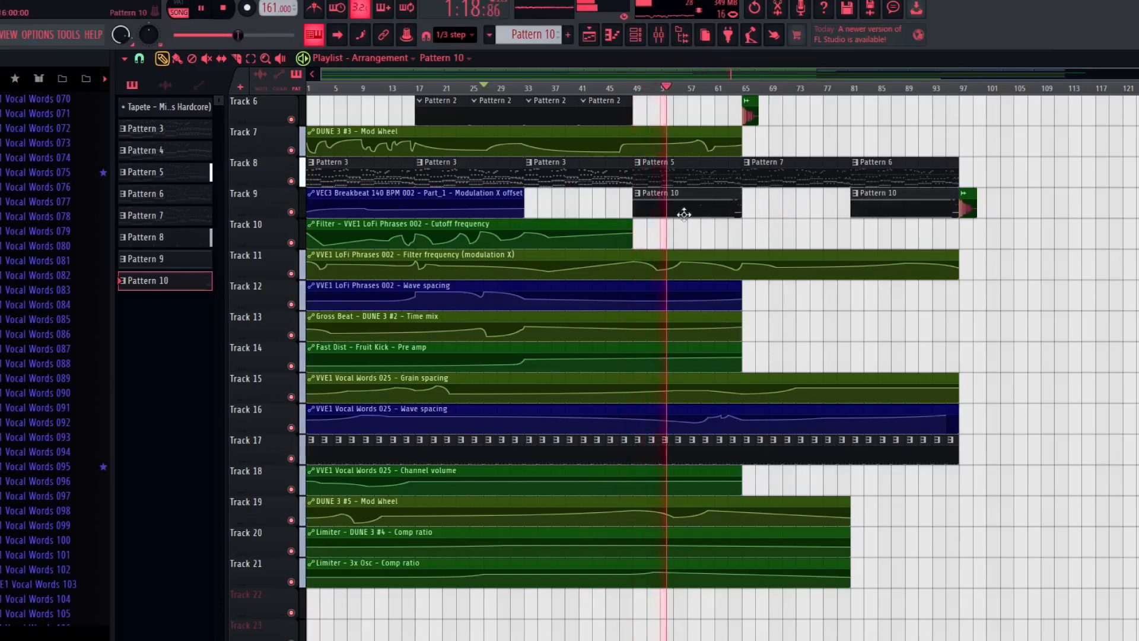
Step: Extend the Filter Cutoff frequency automation clip on Track 10 to about bar 96 and add points near bars 62, 65 and 94
left_click_drag(632, 235, 954, 238)
right_click(939, 237)
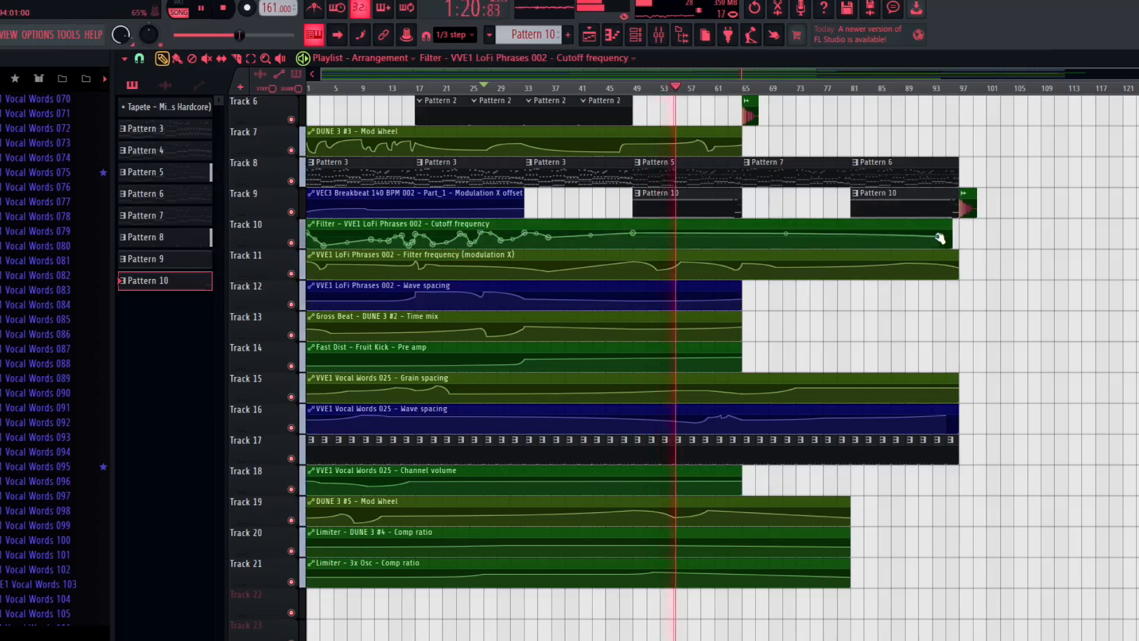
right_click(742, 232)
right_click(723, 235)
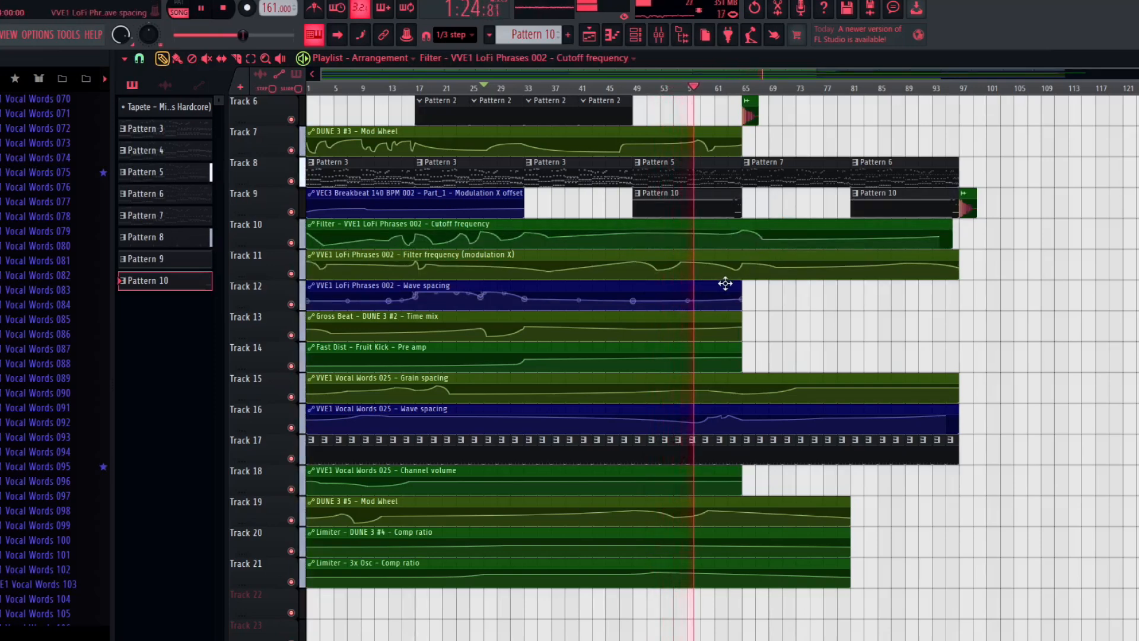
Step: Extend the Fruit Kick Pre amp automation clip on Track 14 to bar 97 and lower its point near bar 33 slightly
left_click_drag(741, 343, 957, 340)
left_click_drag(742, 357, 962, 359)
left_click_drag(525, 359, 525, 364)
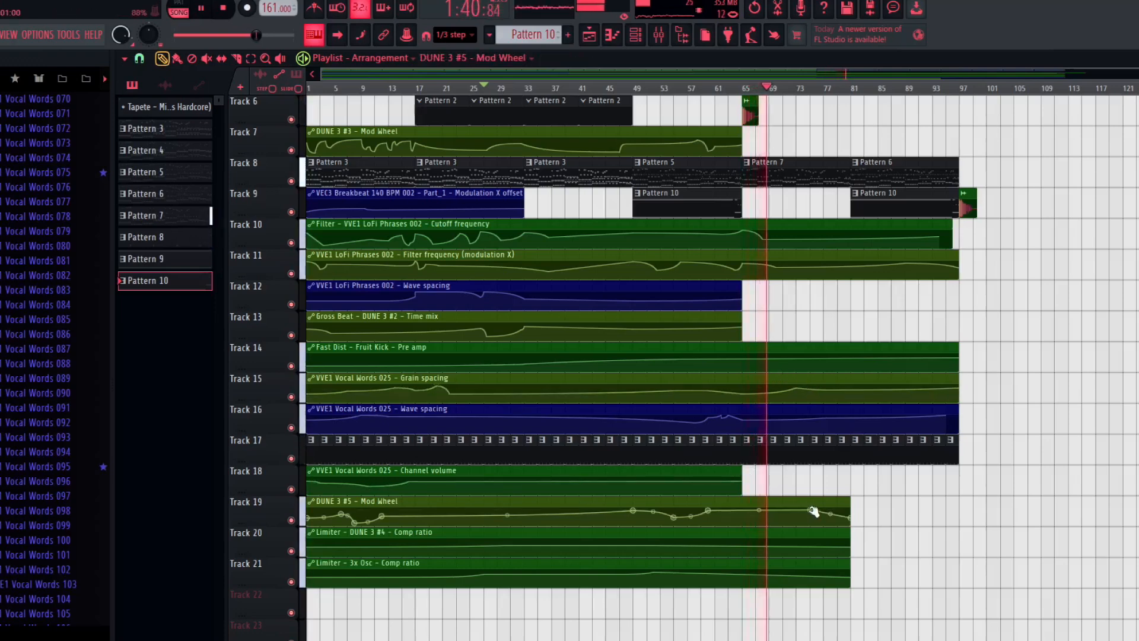
Step: Extend the DUNE 3 #5 Mod Wheel automation clip on Track 19 to bar 97 and shape a short peak near its end
left_click_drag(850, 502, 956, 508)
right_click(942, 517)
right_click(940, 517)
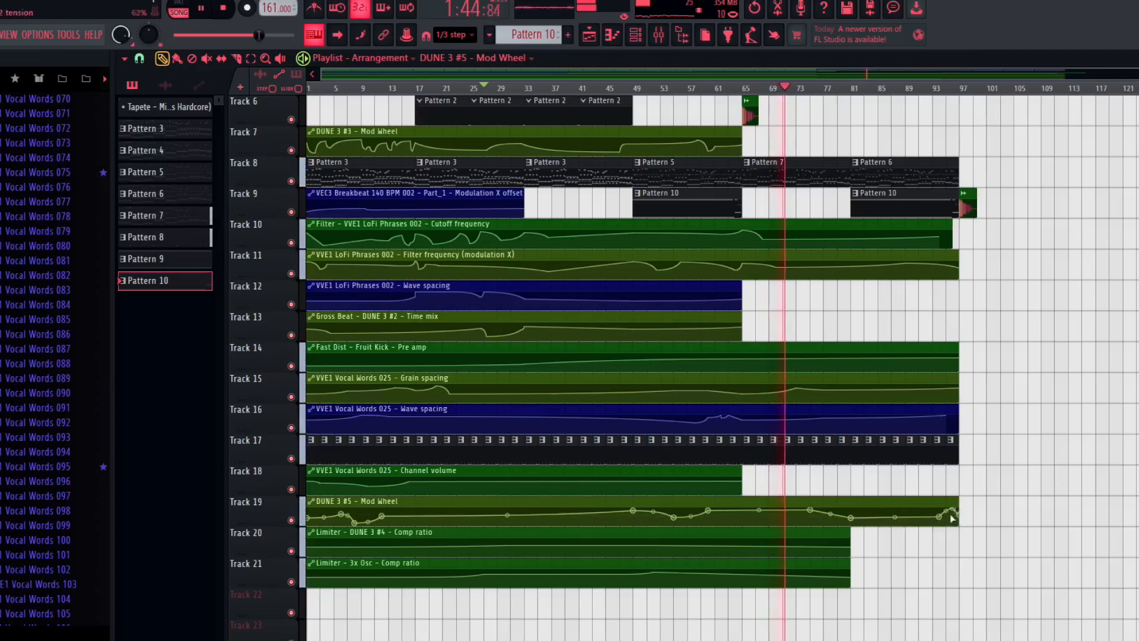
Step: Extend the DUNE 3 #4 and 3x Osc Comp ratio automation clips to about bars 97 and 96, adding a point near each end
left_click_drag(850, 536, 960, 536)
right_click(940, 545)
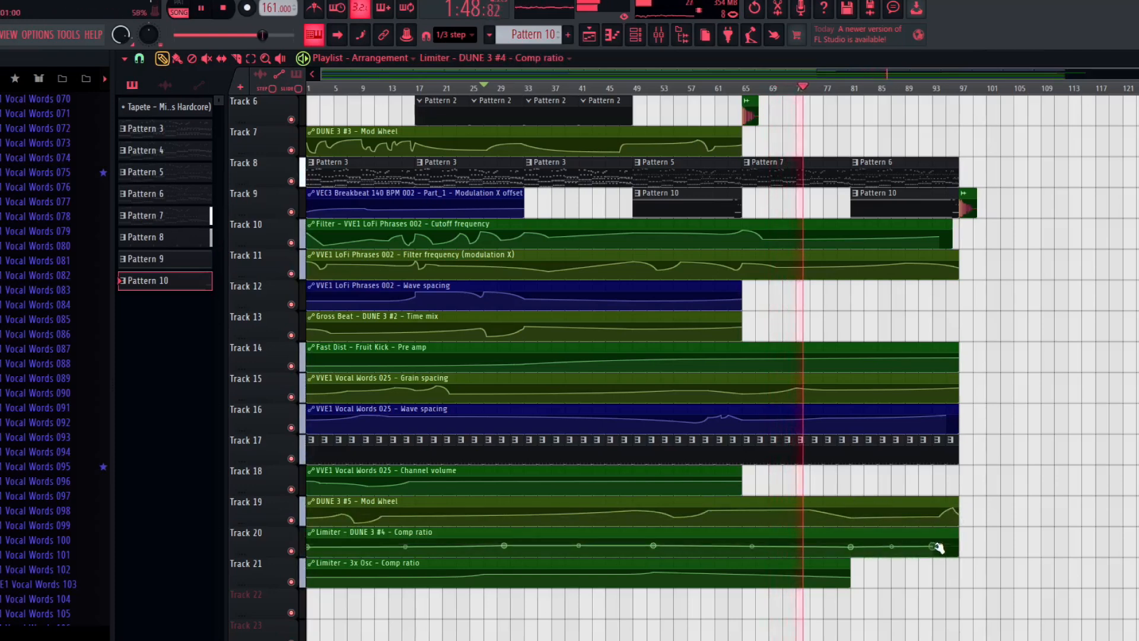
left_click_drag(850, 561, 953, 563)
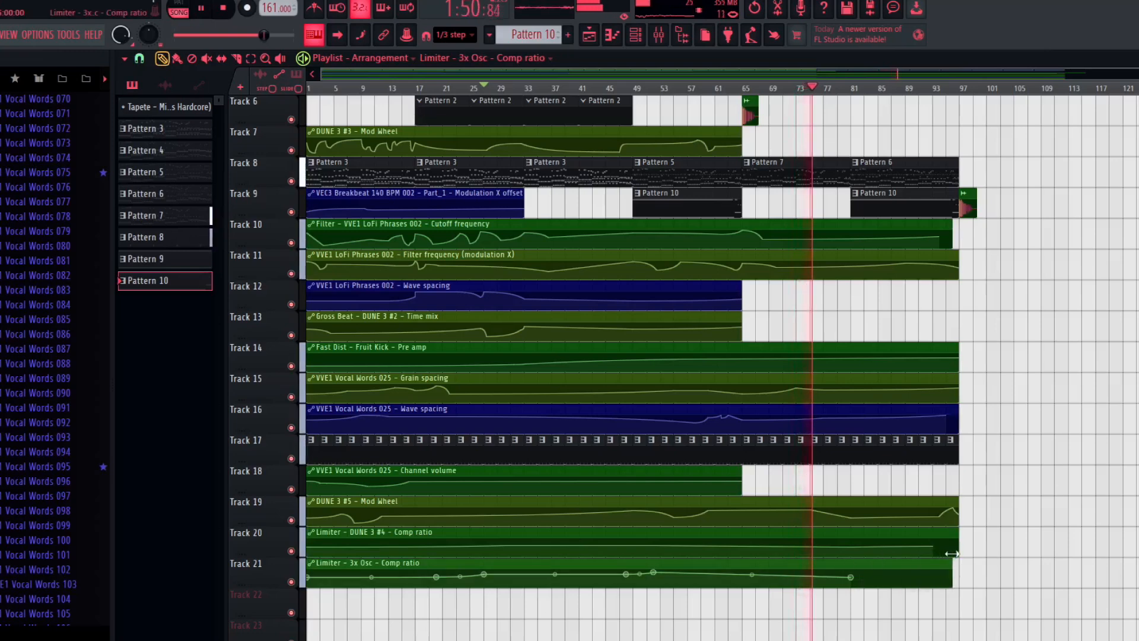
right_click(946, 572)
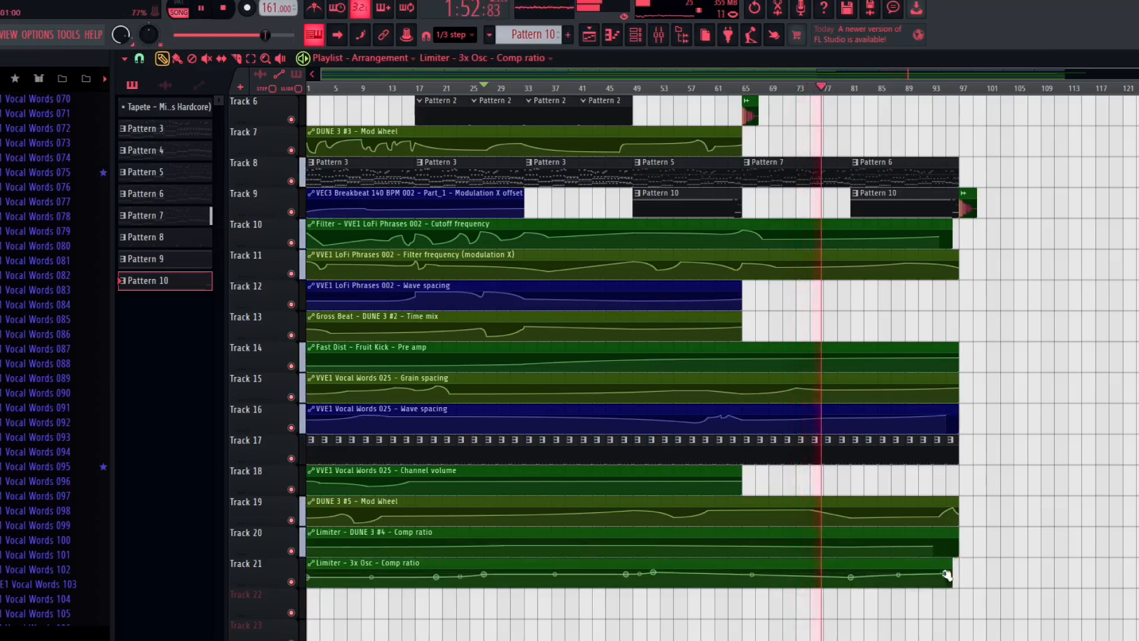
Step: Place a Pattern 3 clip at bar 97 on Track 8 and move the bar 97 FX Impact clip to bar 81 on Track 7
left_click(486, 178)
left_click(966, 171)
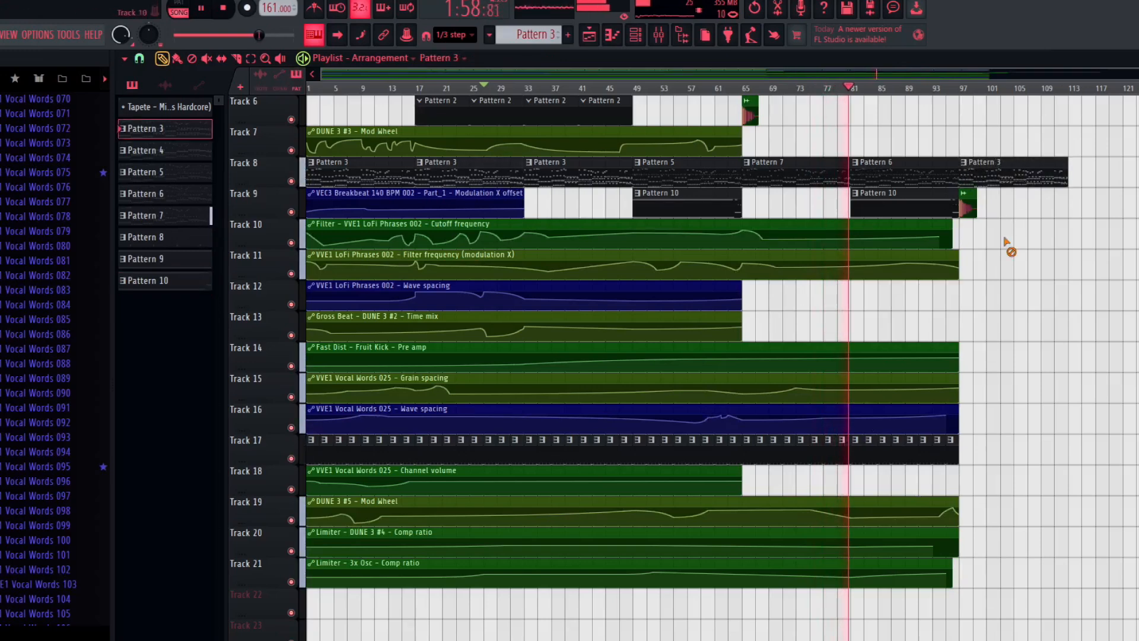
left_click_drag(968, 205, 858, 151)
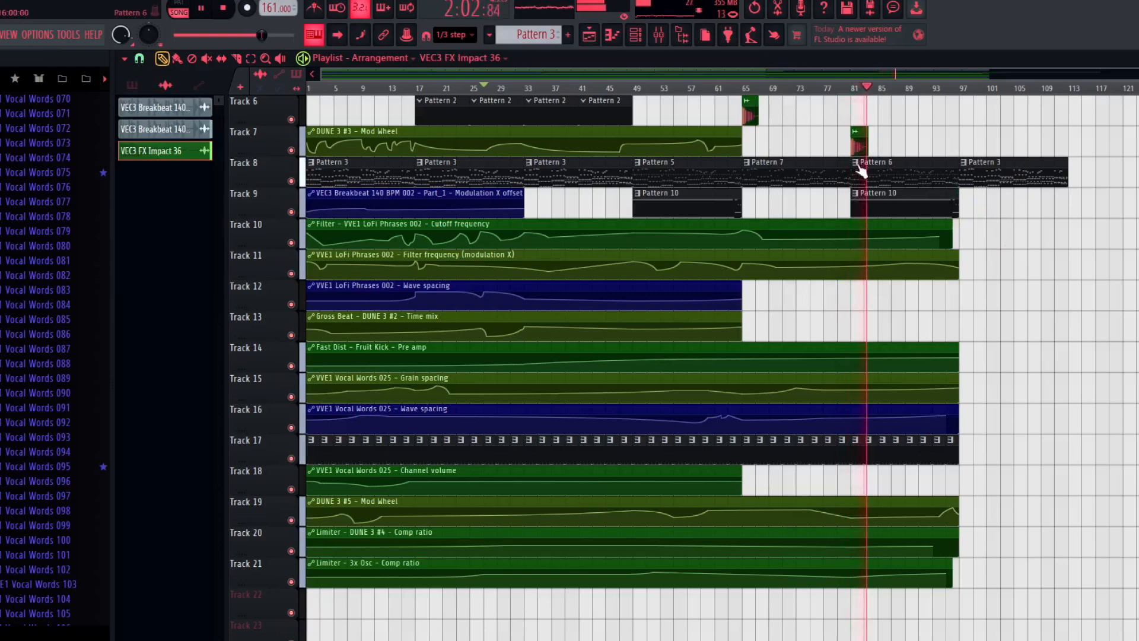
Step: Move the Pattern 6 clip on Track 8 to bar 113 and place a Pattern 3 clip at bar 81
left_click_drag(869, 168, 1111, 171)
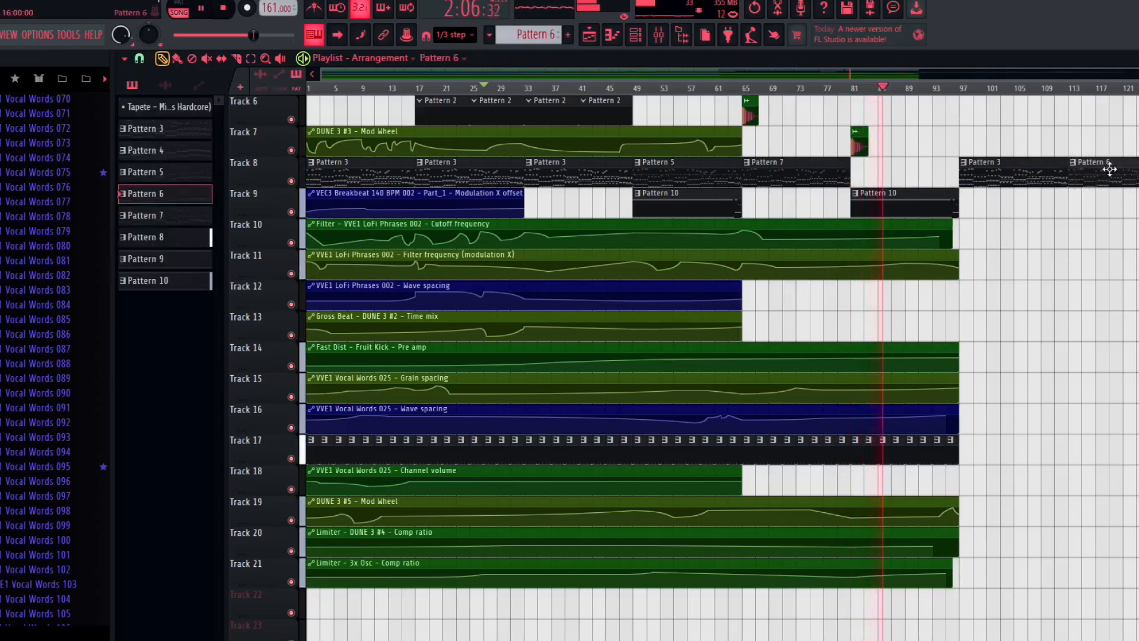
left_click(979, 178)
left_click_drag(917, 178, 859, 178)
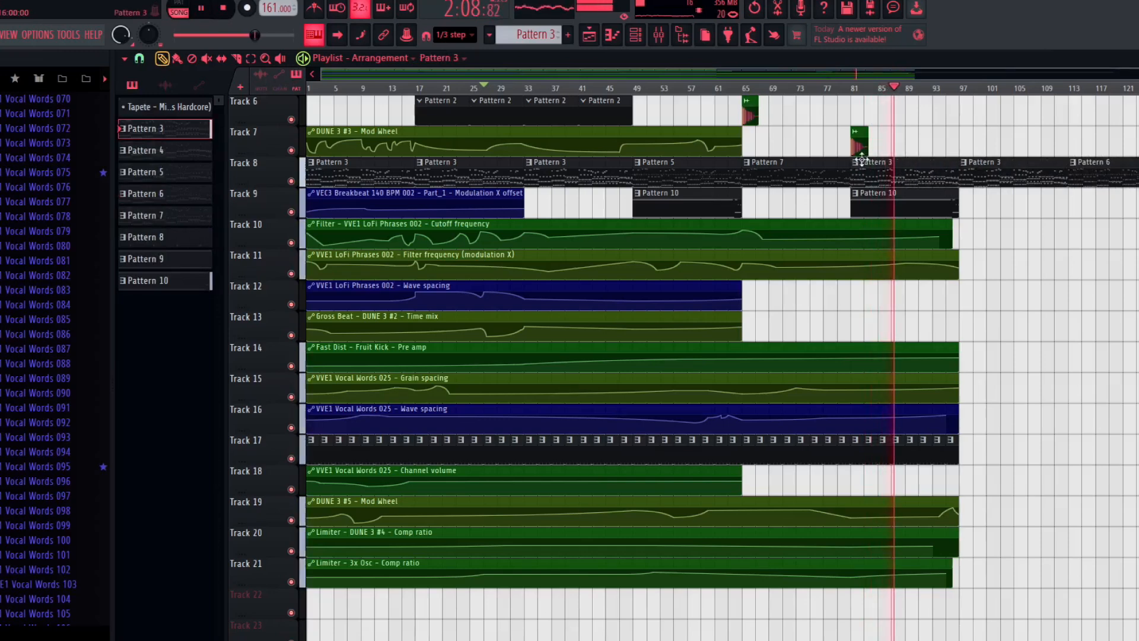
Step: Make the Pattern 3 clip at bar 81 unique and delete the FX Impact clip above it on Track 7
left_click(852, 87)
right_click(857, 168)
left_click(876, 279)
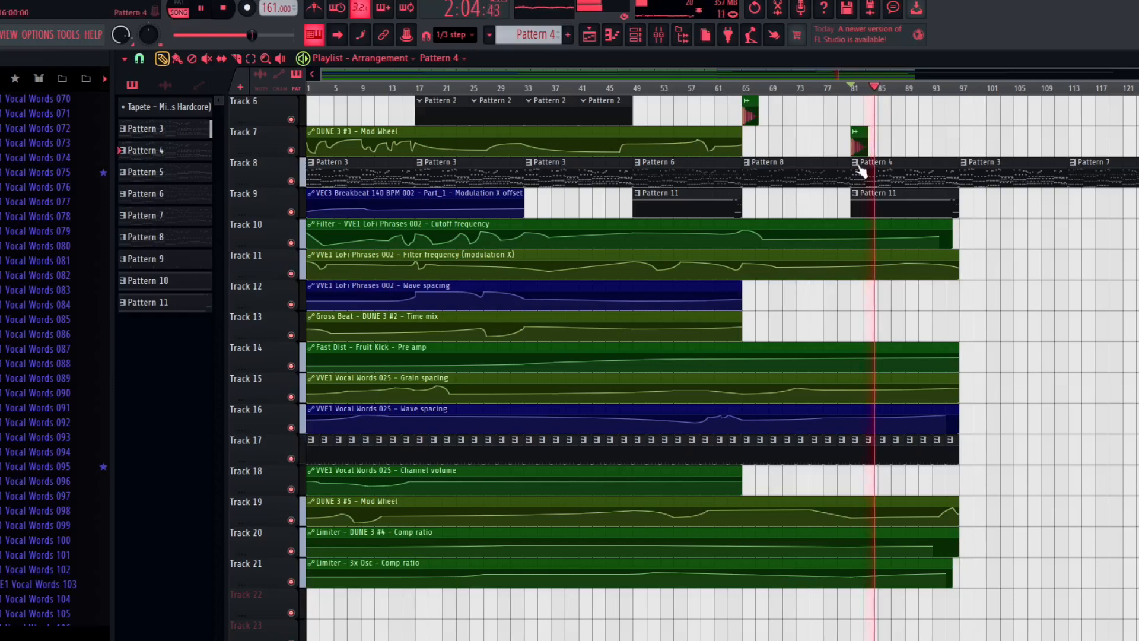
right_click(858, 151)
Step: Replace the Pattern 4 clip at bar 81 on Track 8 with a Pattern 8 clip and play from about bar 73
left_click(753, 91)
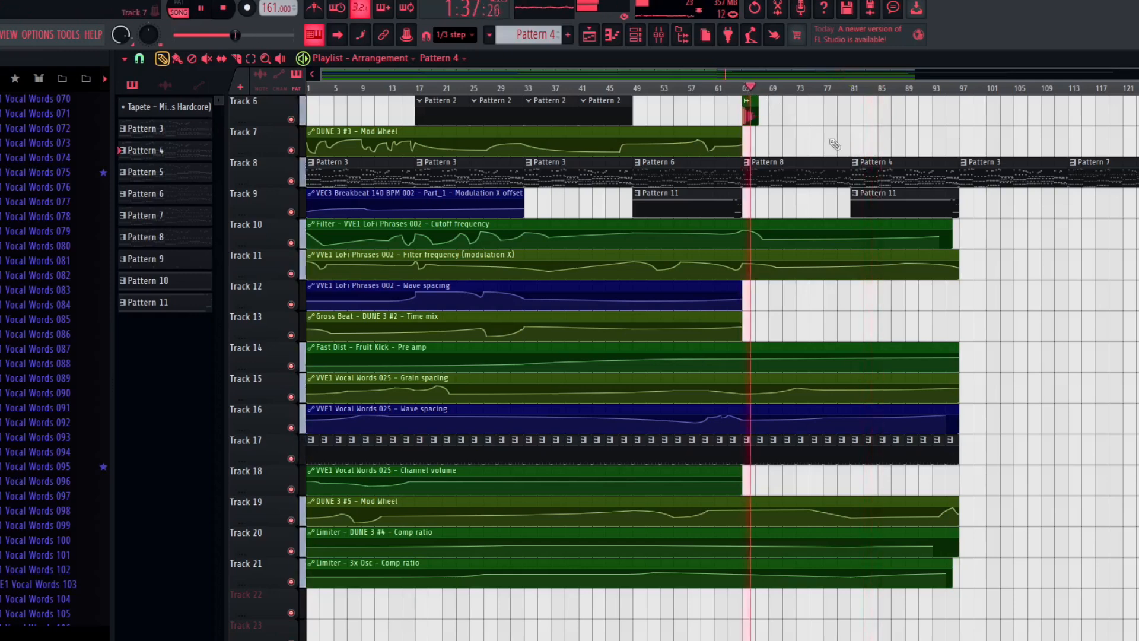
left_click(869, 170)
left_click(887, 158)
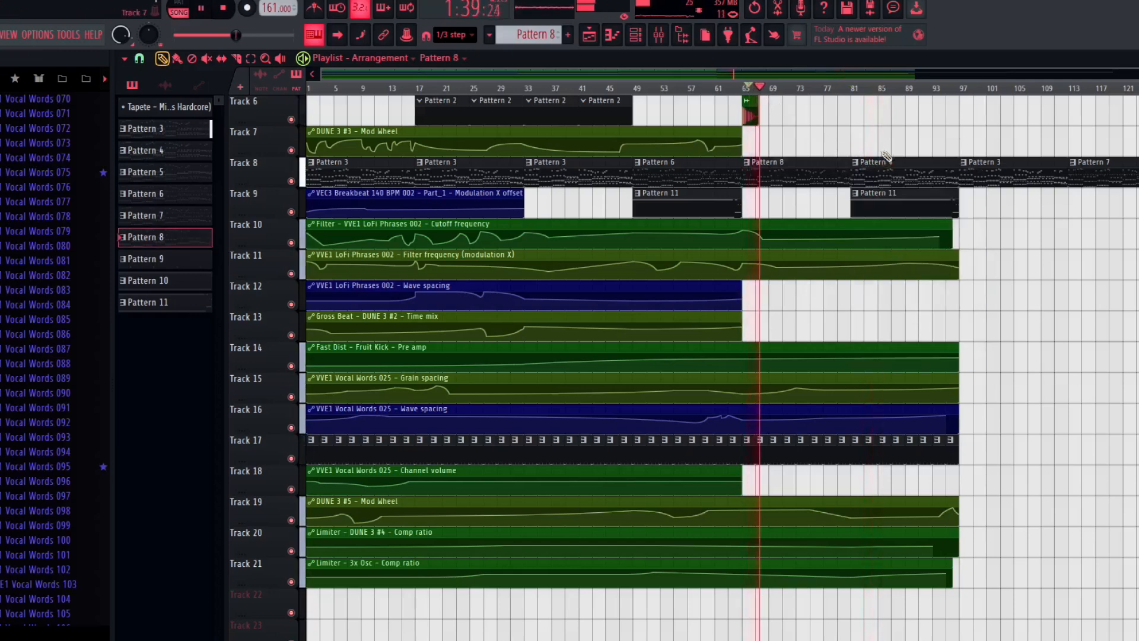
left_click_drag(882, 173, 1137, 167)
mouse_move(835, 177)
left_mouse_down()
mouse_move(818, 176)
mouse_move(829, 176)
left_mouse_up()
right_click(849, 180)
left_click(823, 178)
left_click(842, 178)
left_click(783, 88)
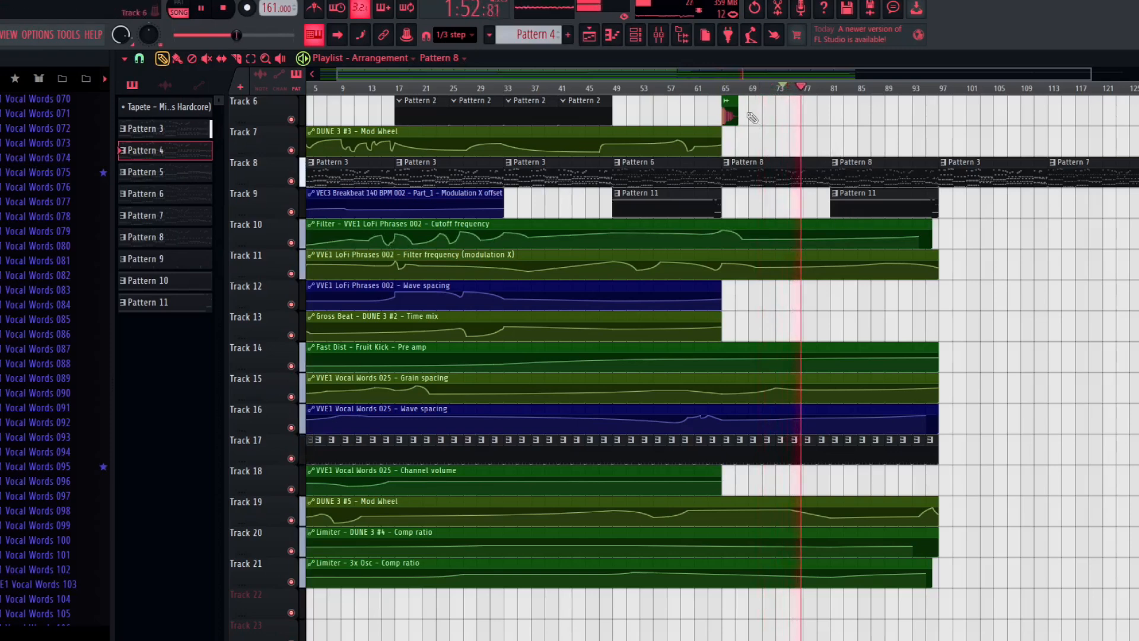
Step: Place a Pattern 11 clip at bar 65 on Track 9 and make it a unique pattern
left_click(837, 209)
left_click(732, 205)
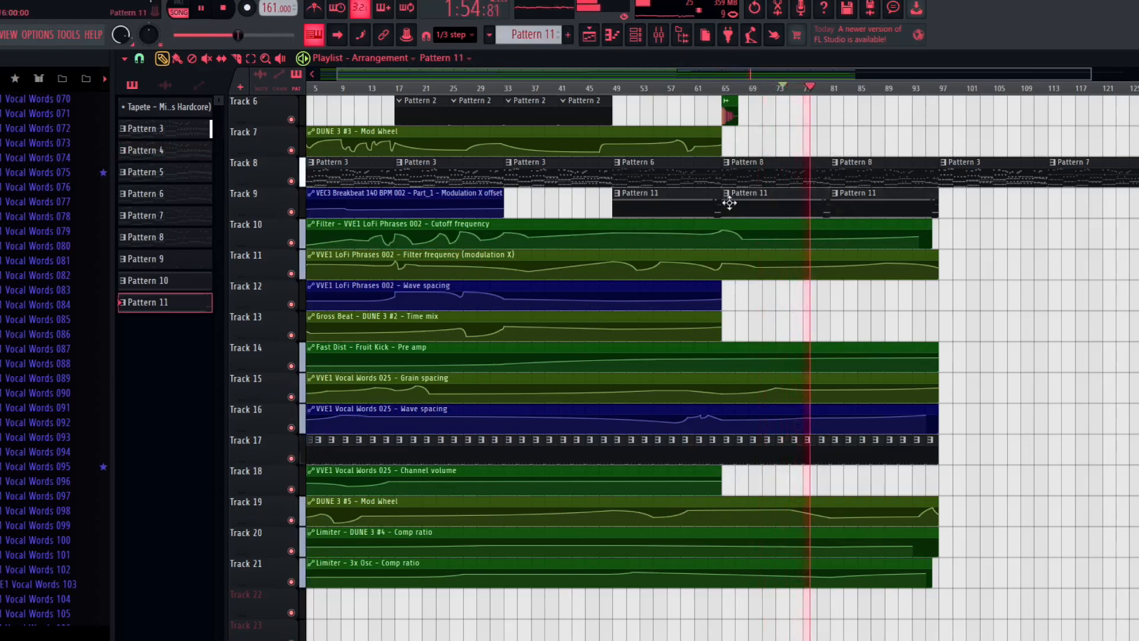
right_click(734, 205)
left_click(755, 312)
Step: In the new unique pattern's piano roll, lower the upper Synth 3 note to B1, raise the lower one to D4, and switch playback to pattern mode
right_click(734, 204)
left_click(755, 299)
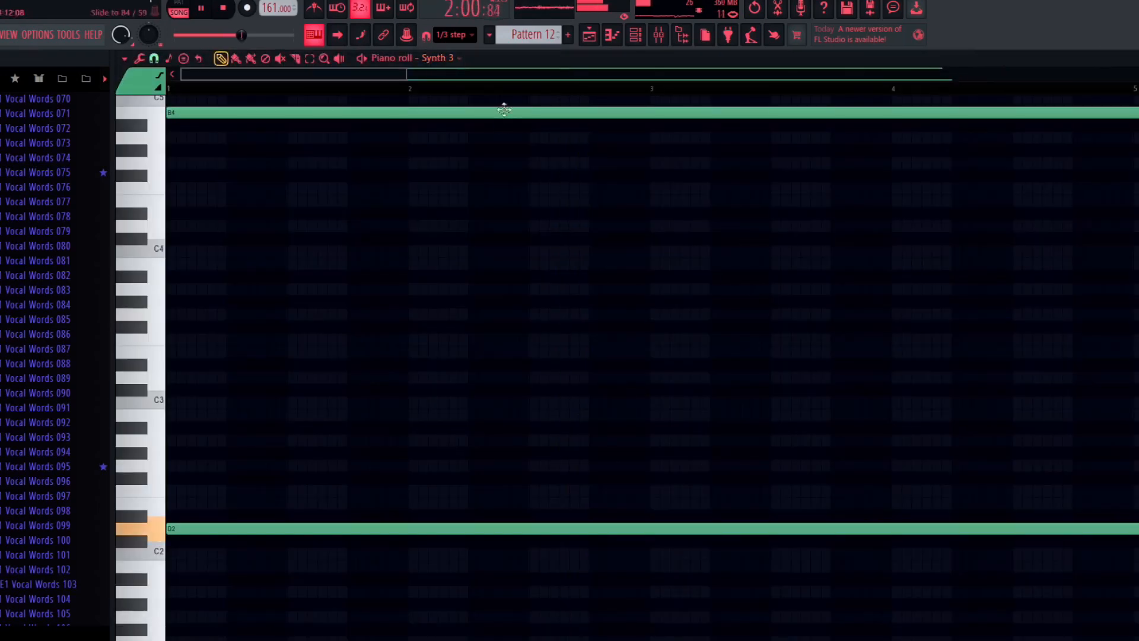
left_click_drag(503, 112, 272, 504)
key("ctrl+Up")
key("ctrl+Up")
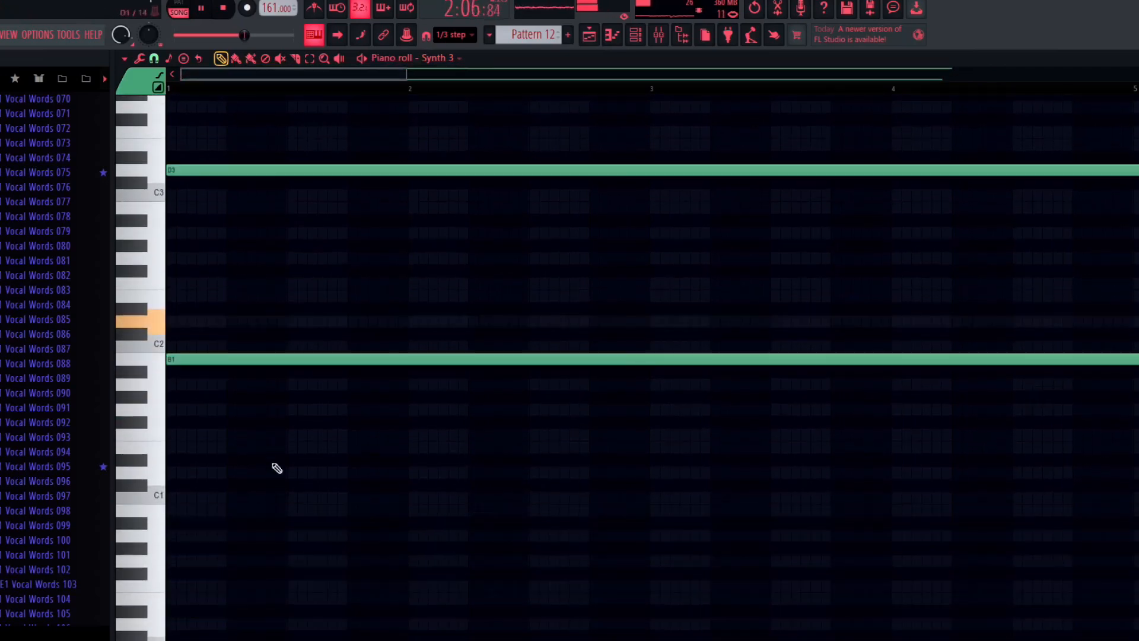
left_click_drag(232, 303, 193, 463)
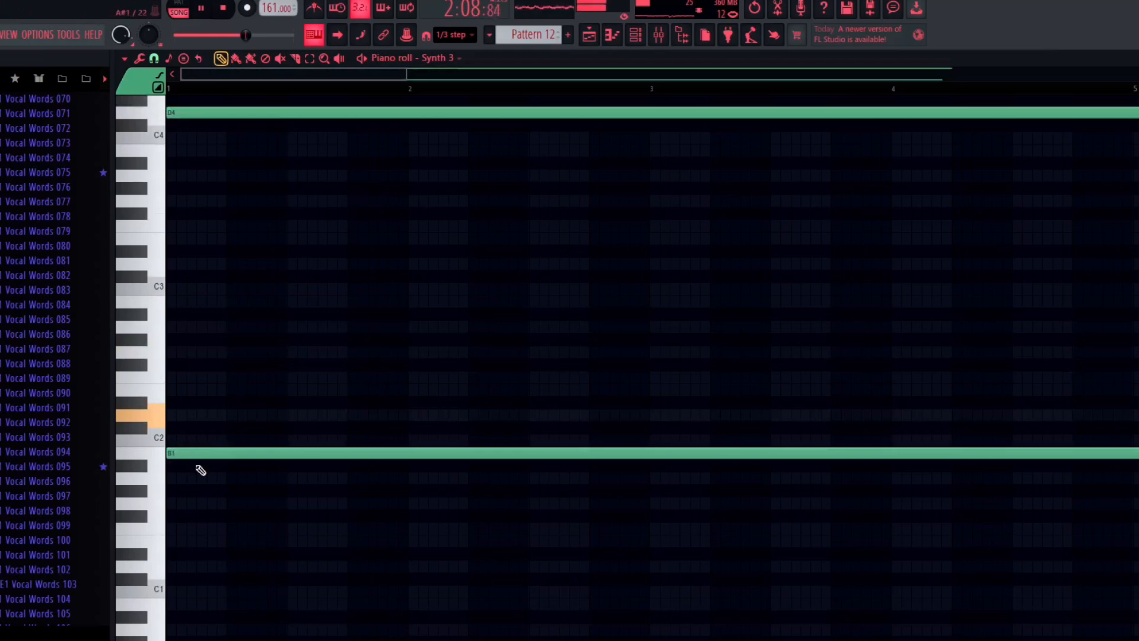
key("ctrl+Up")
left_click(178, 3)
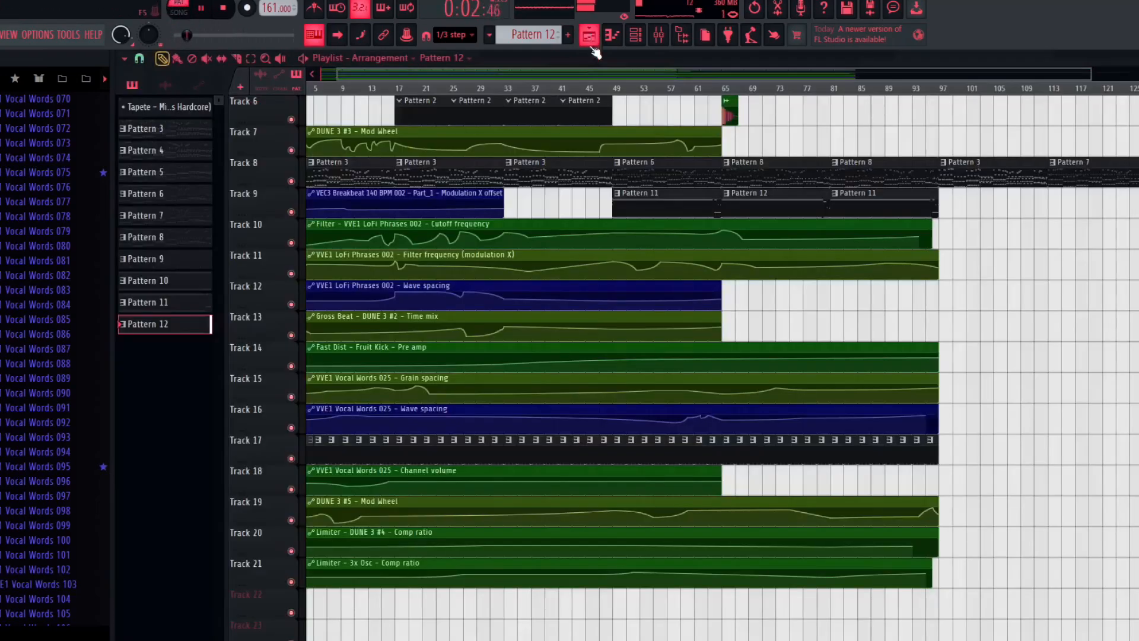
Step: Place a Pattern 12 clip at bar 33 on Track 9 and play the song from there
left_click(589, 35)
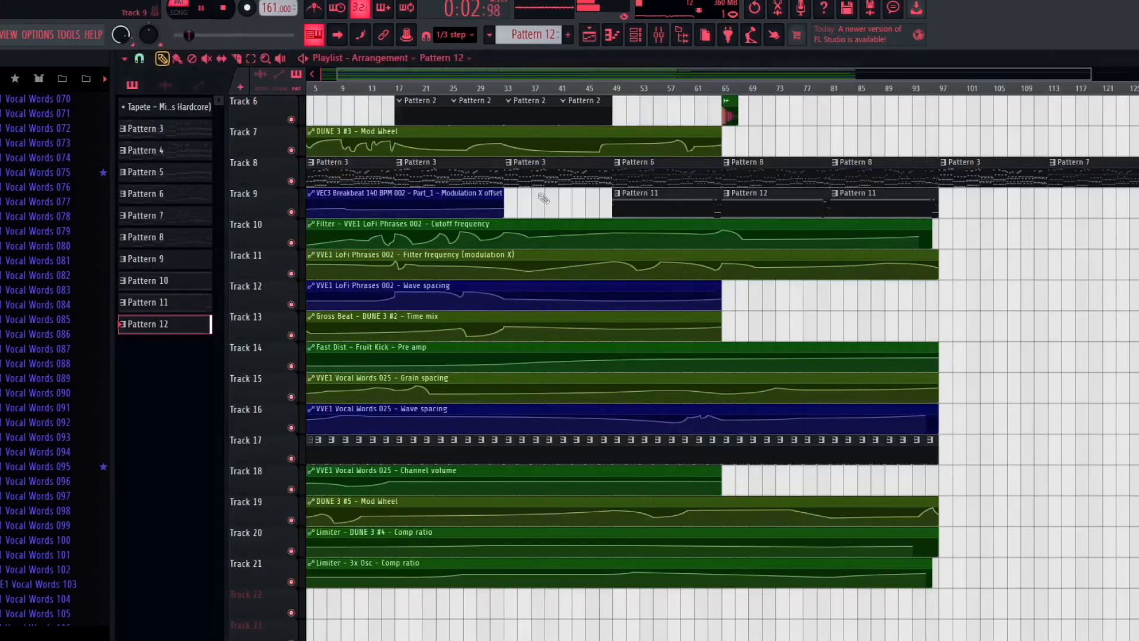
left_click(509, 101)
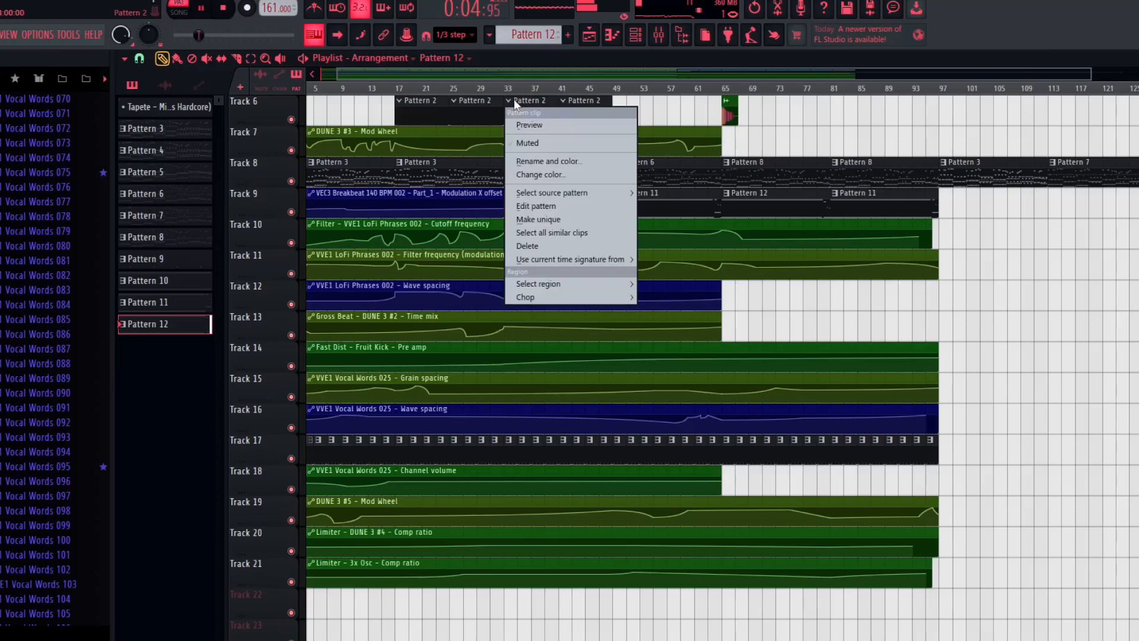
left_click(508, 88)
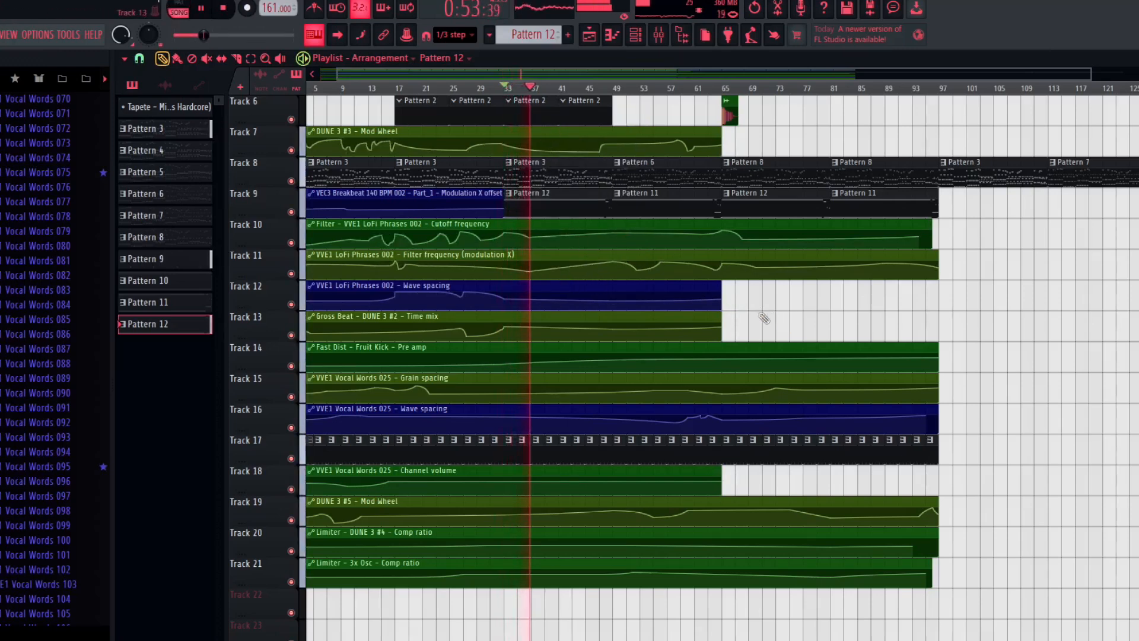
Step: Load Fruity Filter into slot 5 of the Breath mixer insert
left_click(658, 36)
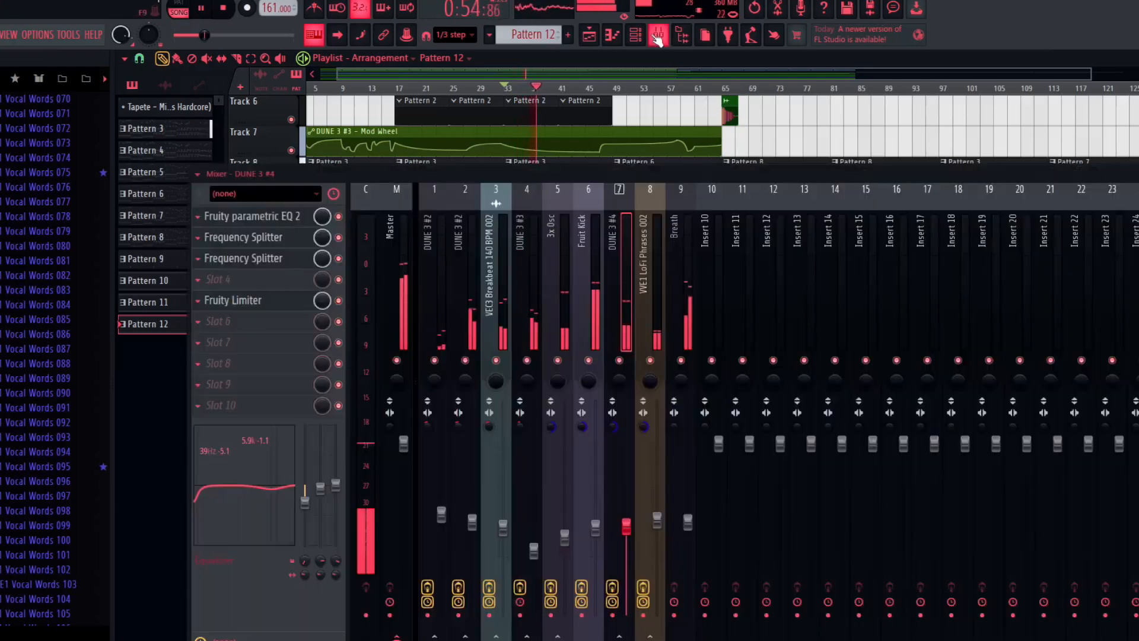
left_click(676, 262)
left_click(259, 301)
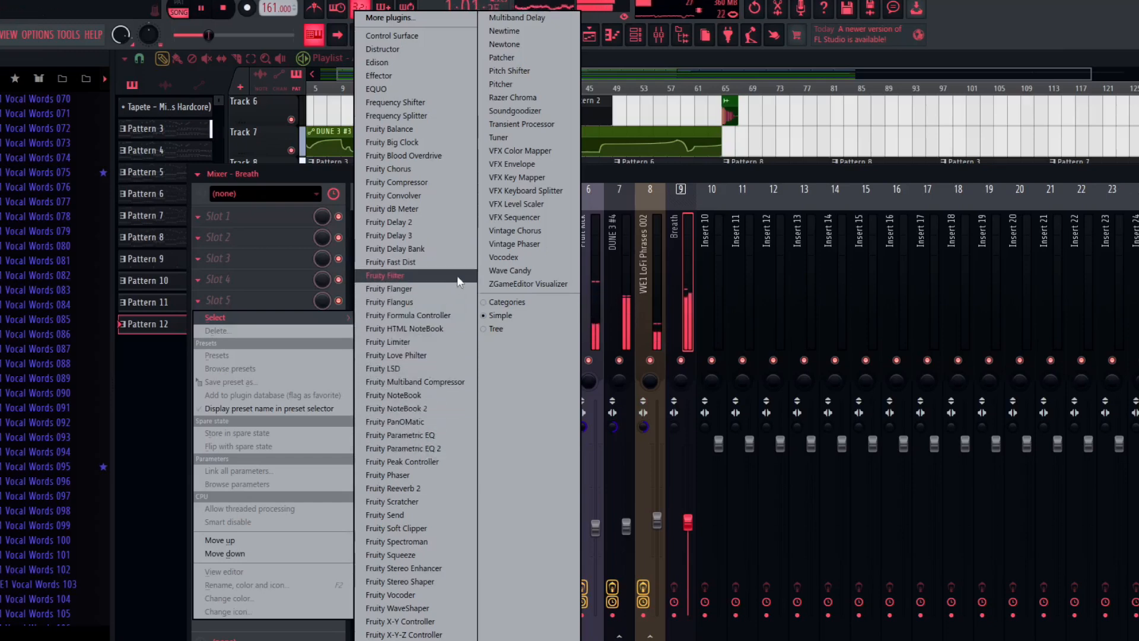
left_click(425, 275)
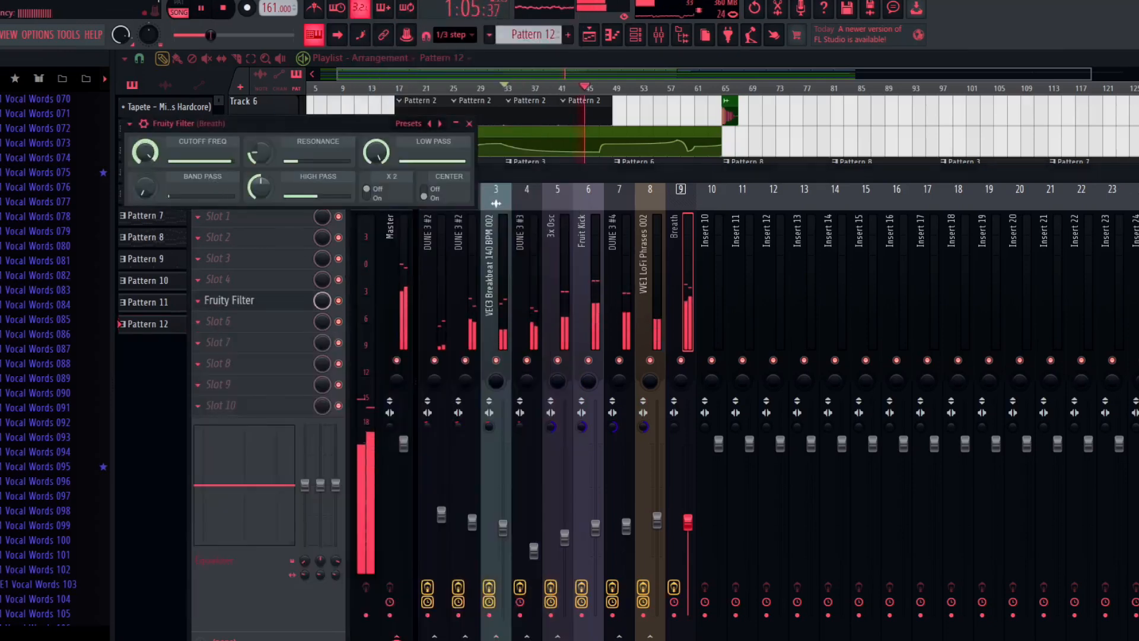
Step: Adjust the Breath filter's band pass and high pass levels and create an automation clip for its cutoff frequency
left_click_drag(145, 188, 145, 152)
left_click_drag(259, 188, 258, 184)
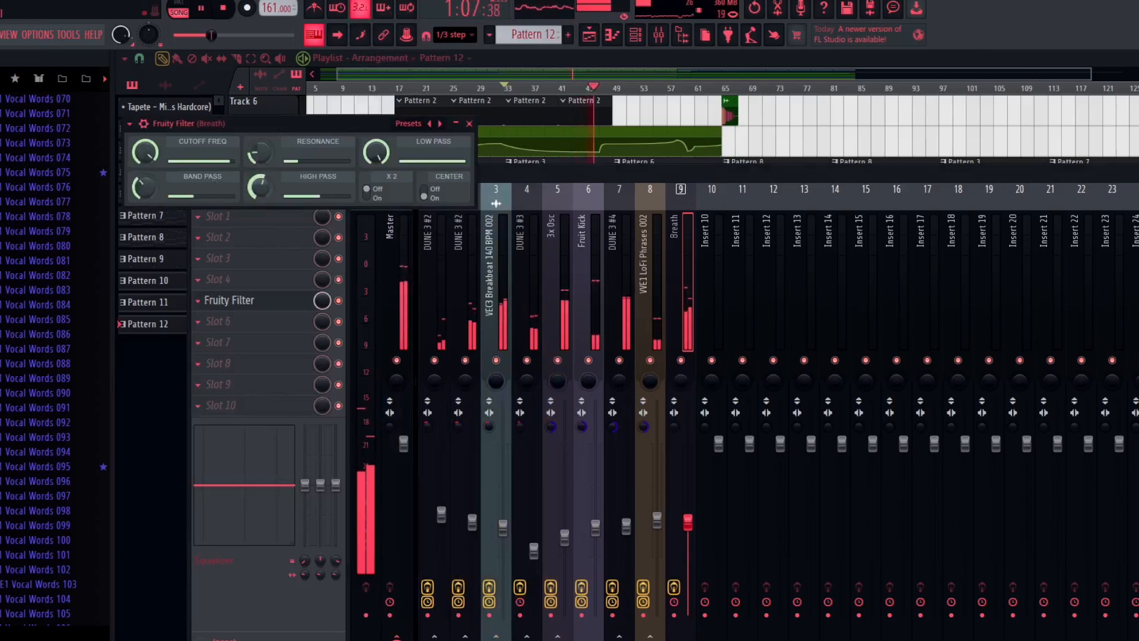
right_click(159, 153)
left_click(189, 262)
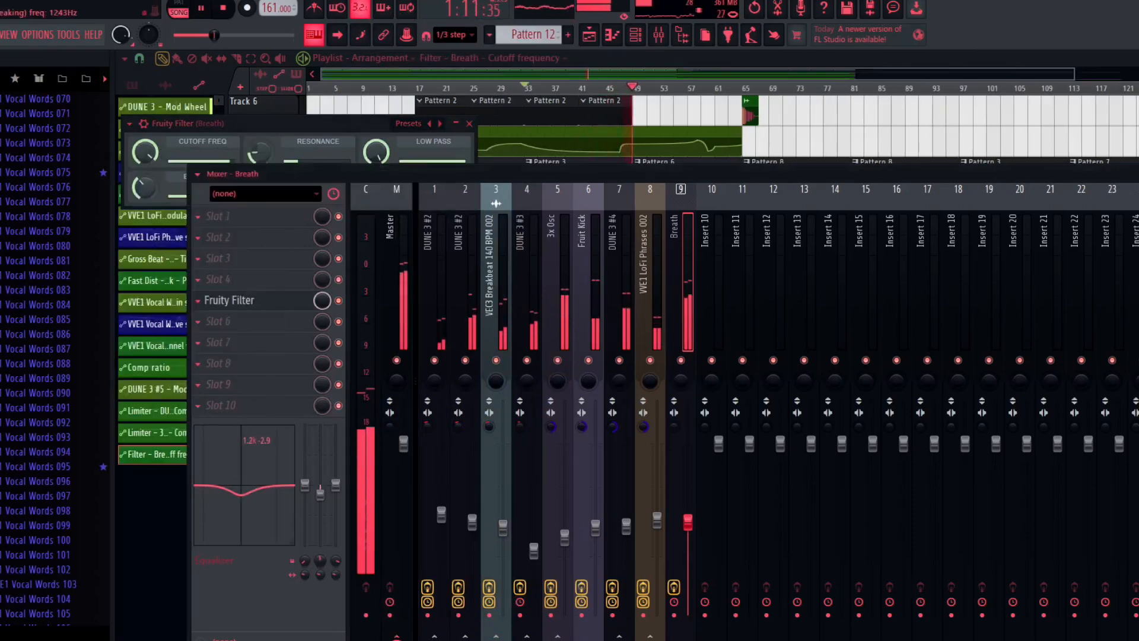
Step: Cut the Breath insert's EQ by about 6.9 at 39 Hz, 1.9 at 1.2 kHz and 1.0 at 14.6 kHz, and return to the playlist
left_click_drag(206, 467, 199, 489)
left_click_drag(279, 466, 291, 470)
left_click(607, 71)
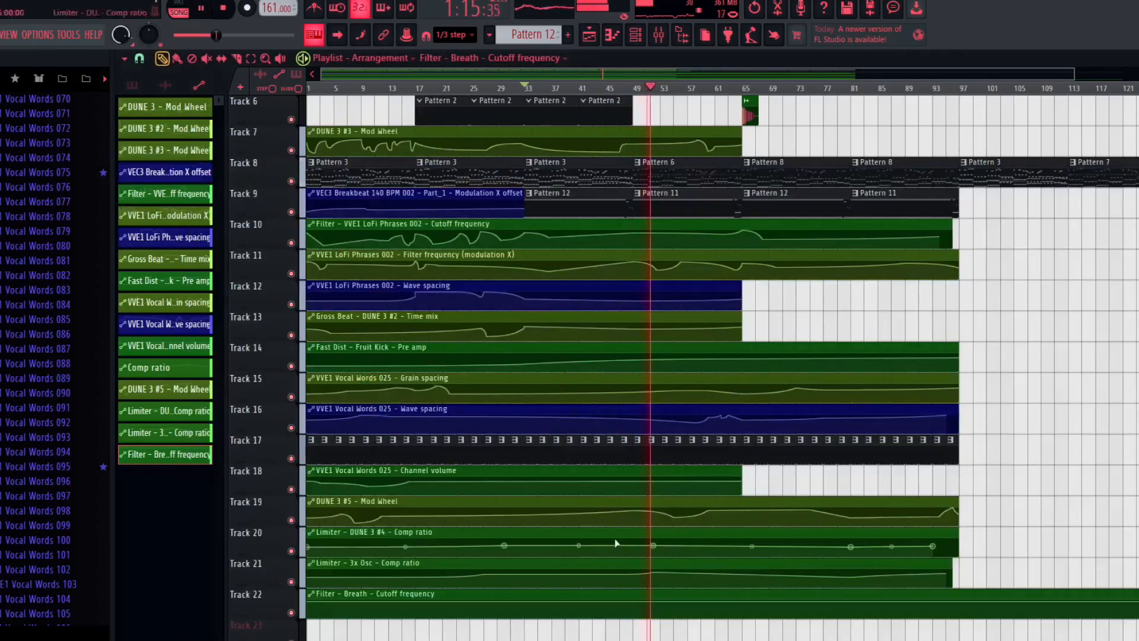
Step: Shape the Breath cutoff frequency automation on Track 22 with a peak near bar 55, a dip near bar 62 and a rise near bar 66
right_click(674, 600)
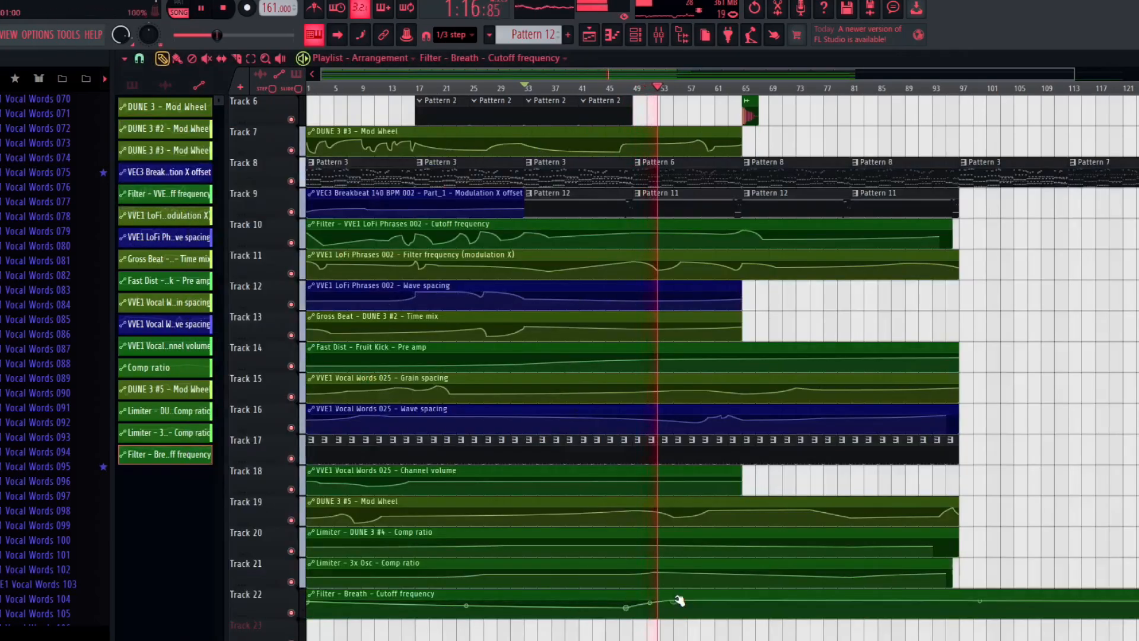
right_click(720, 612)
right_click(748, 608)
left_click_drag(752, 610, 751, 606)
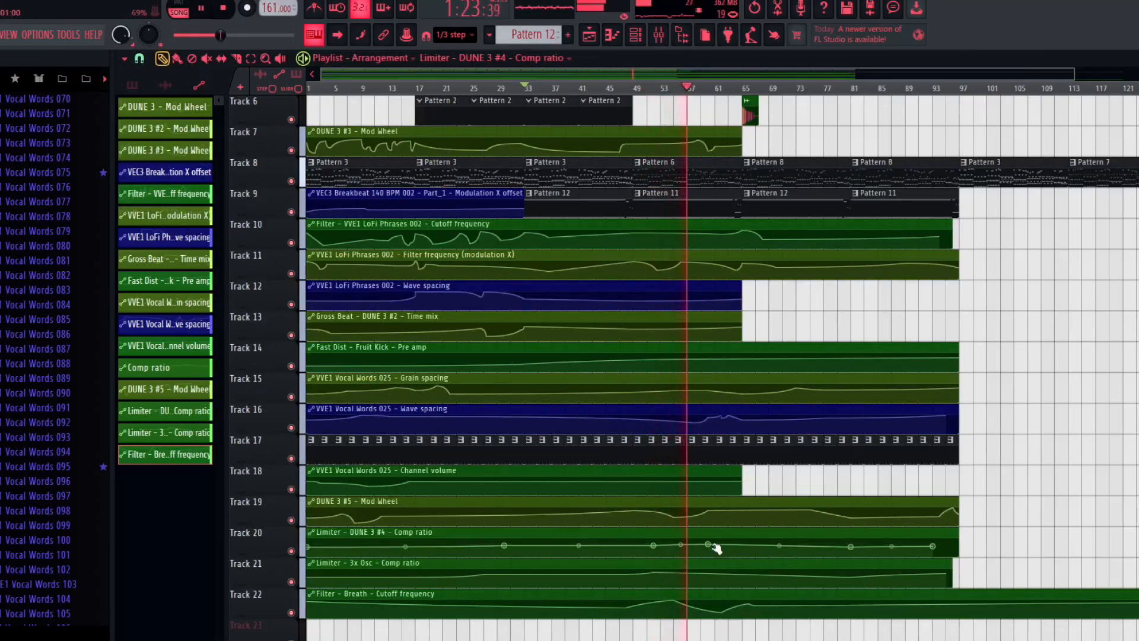
Step: Adjust the Limiter - 3x Osc - Comp ratio automation on Track 21 around bars 65 to 69 and at its end point
left_click_drag(731, 572, 782, 573)
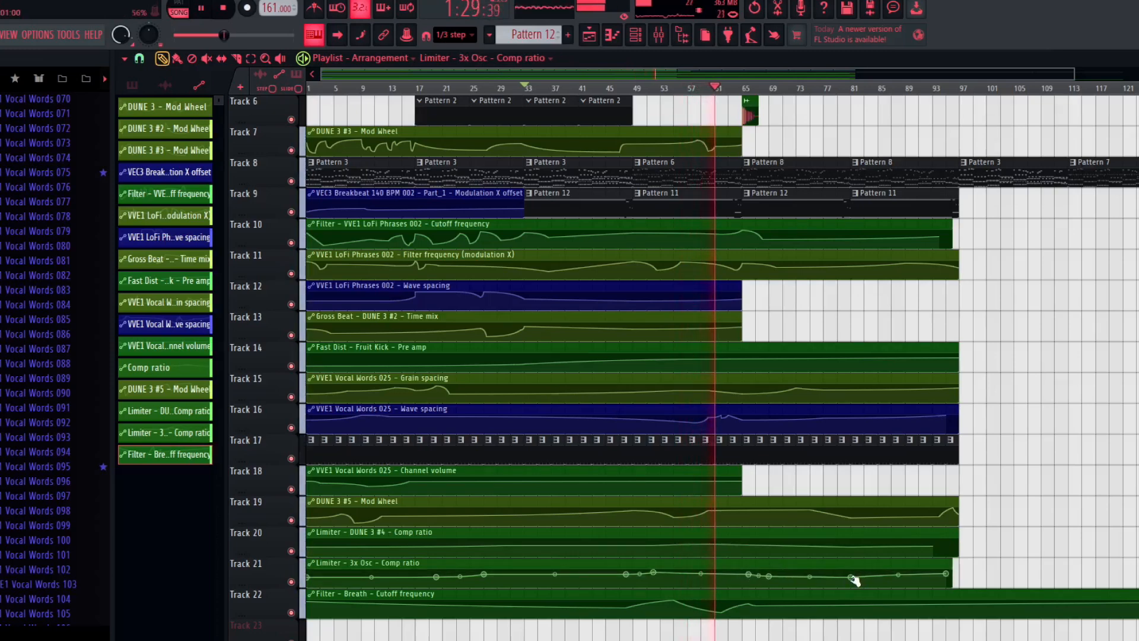
left_click_drag(948, 574, 953, 577)
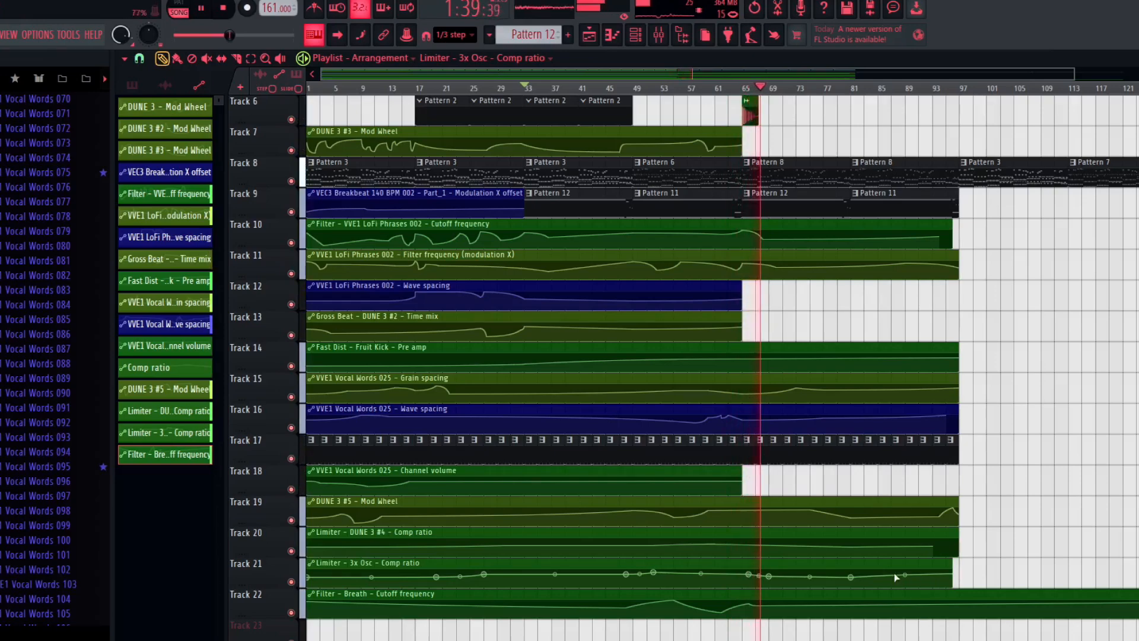
Step: Paint repeated Pattern 9 clips on Track 17 from about bar 97 to bar 145
scroll(821, 409, "up", 5)
left_click(732, 207)
left_click(591, 256)
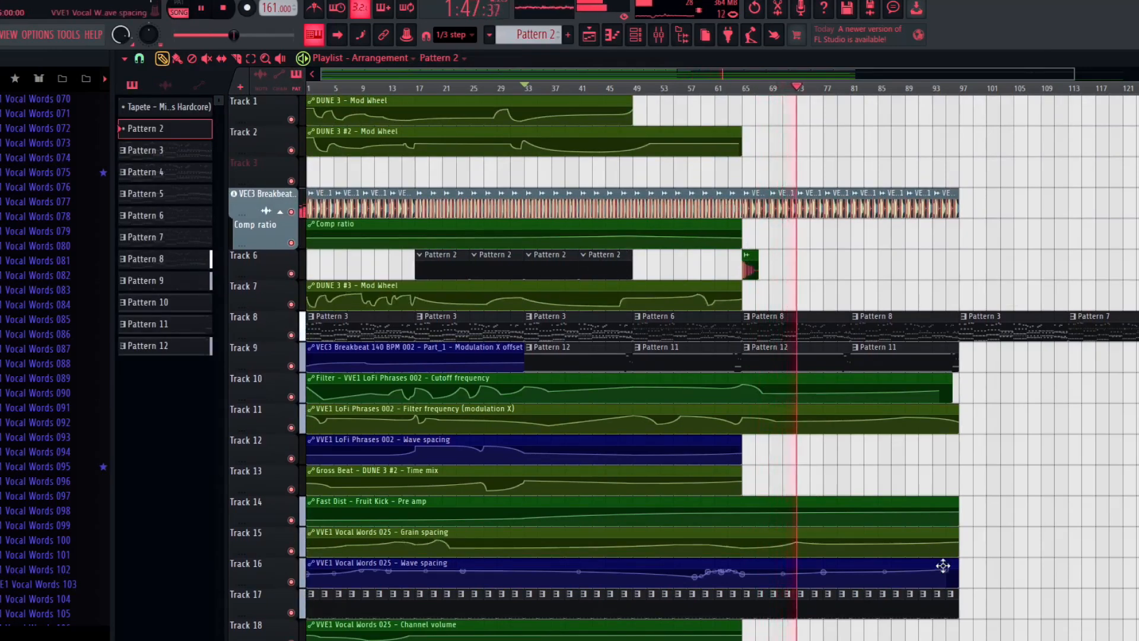
left_click(955, 609)
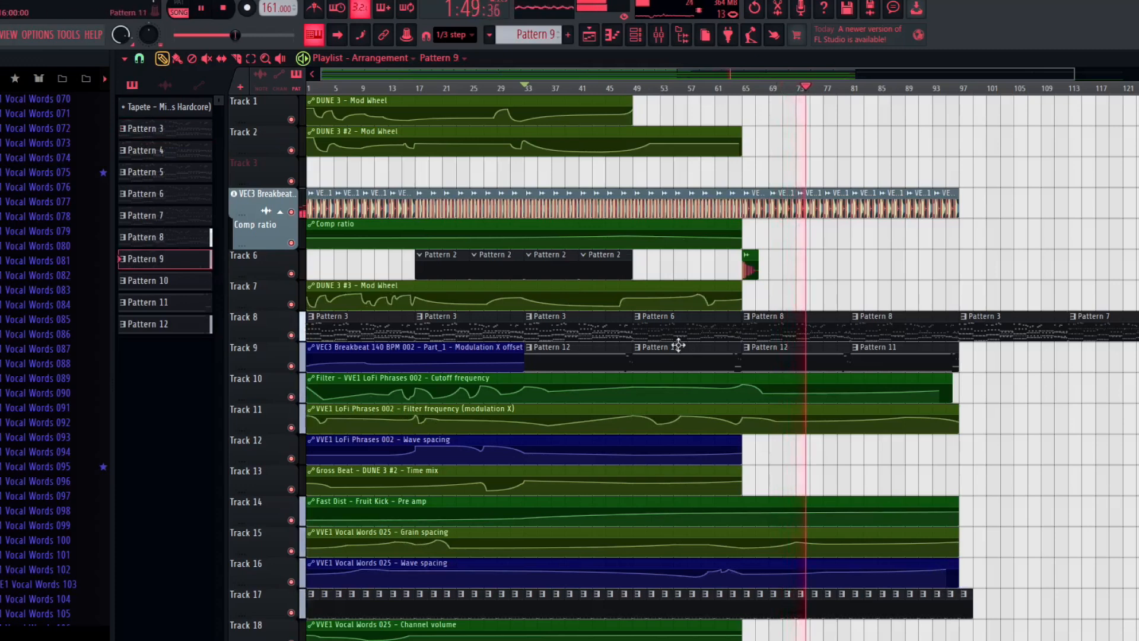
left_click(176, 58)
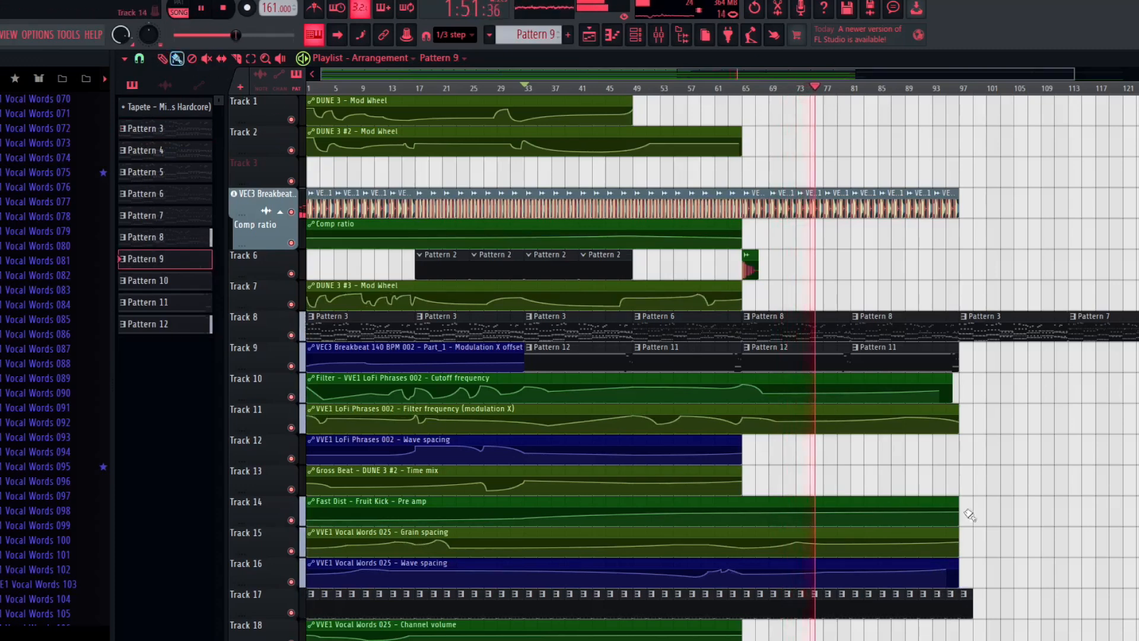
left_click_drag(980, 608, 1138, 608)
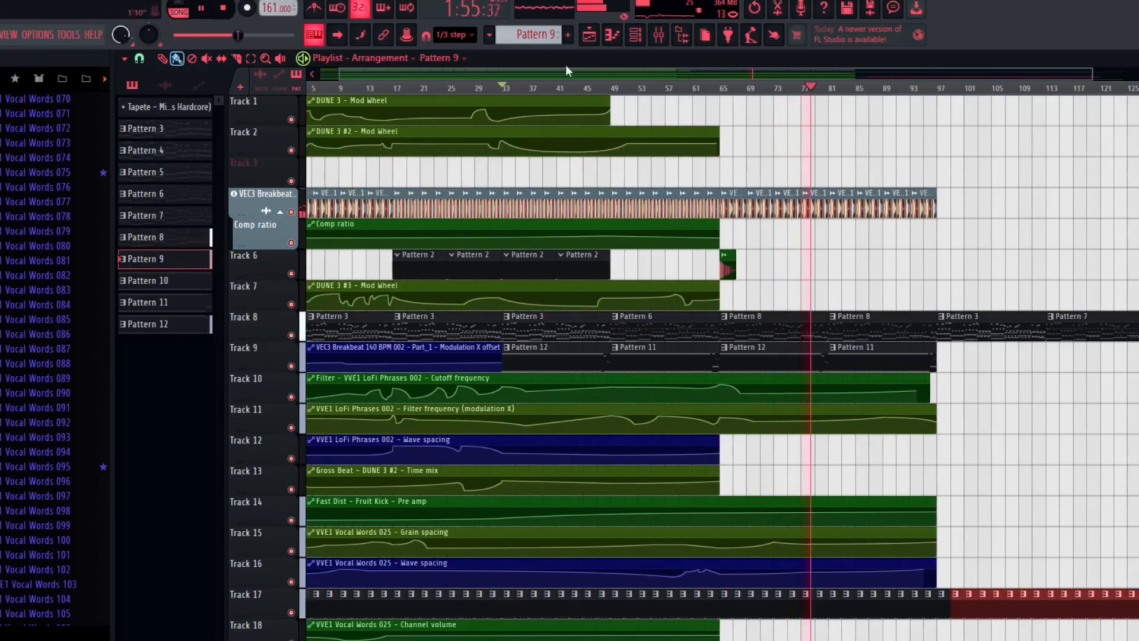
left_click_drag(656, 72, 803, 154)
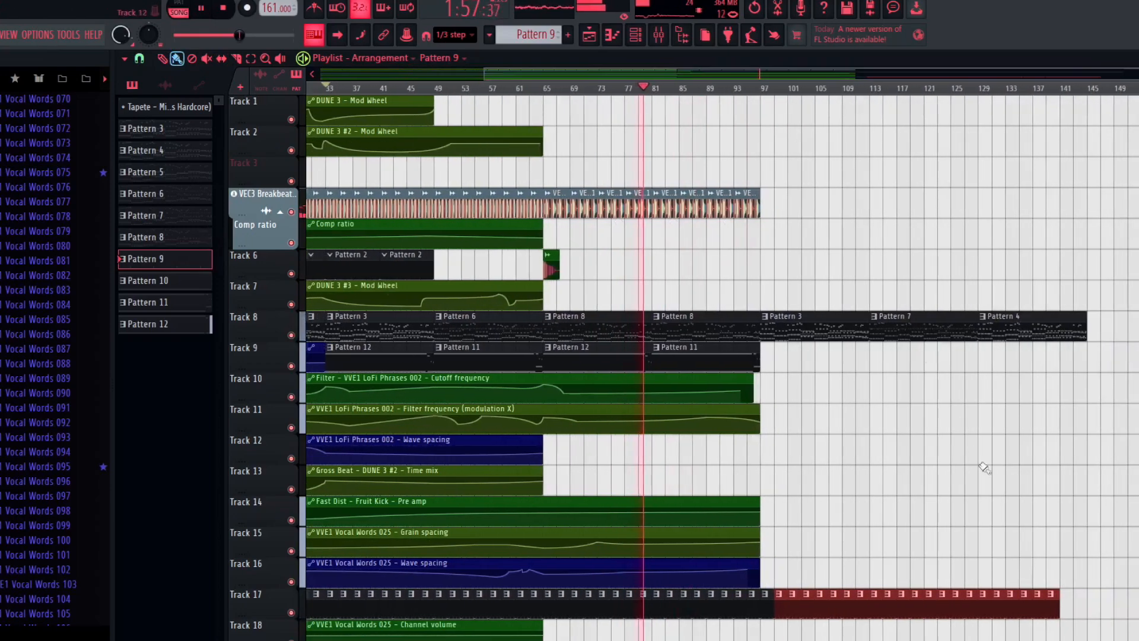
left_click_drag(1079, 604, 1067, 603)
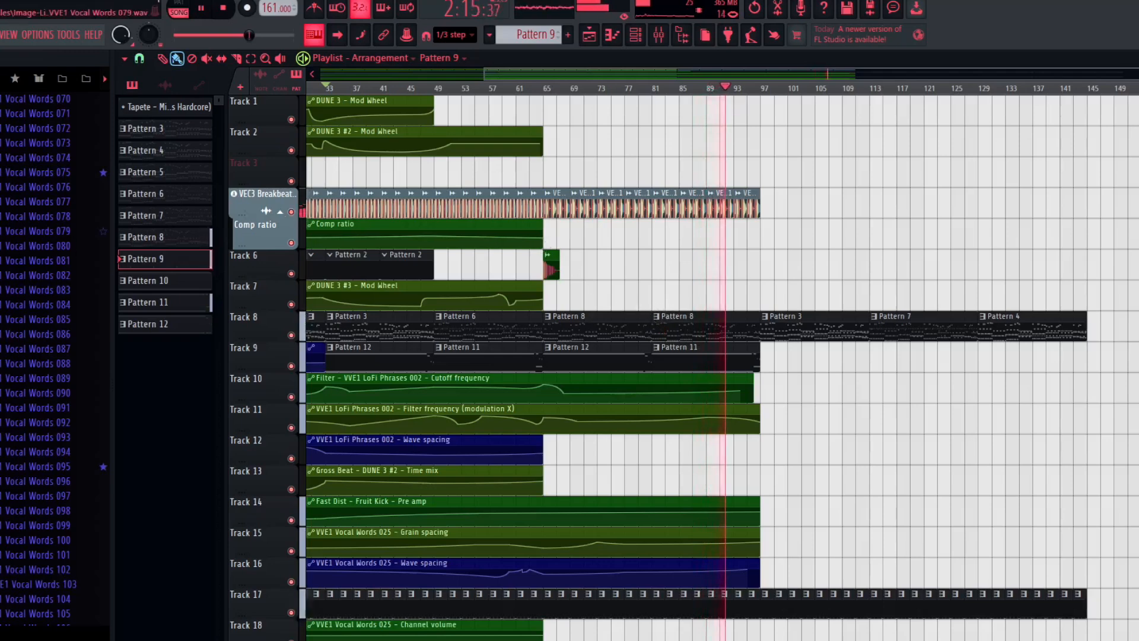
Step: Continue the VEC3 Breakbeat clips on Track 4 from bar 97 to bar 145 and open two-bar gaps just before bars 65 and 97
left_click(531, 201)
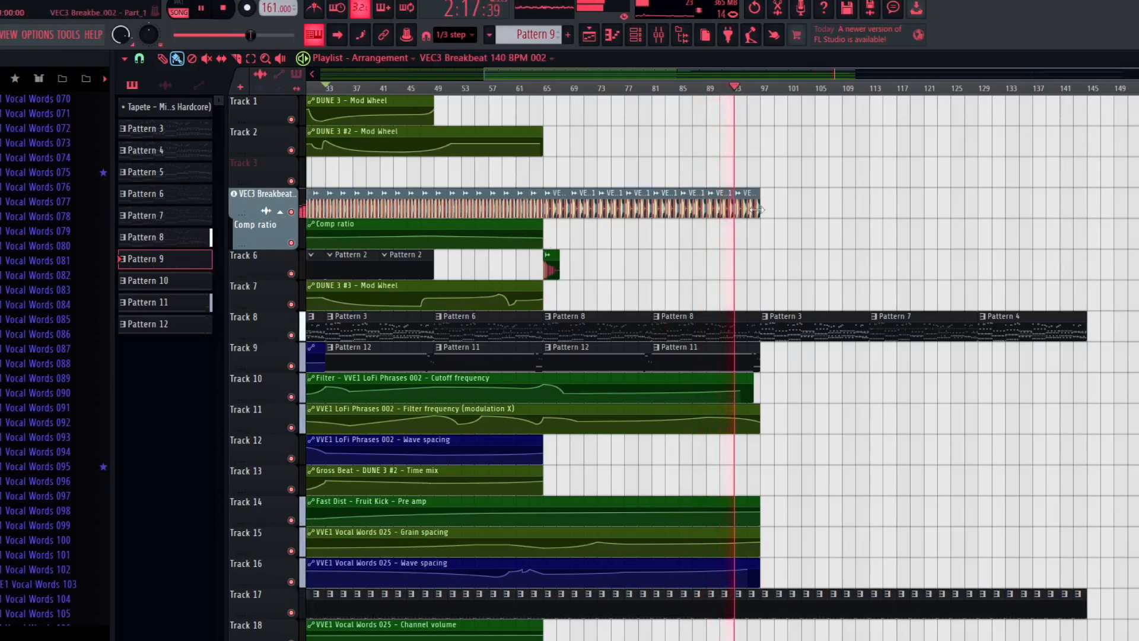
mouse_move(765, 210)
left_mouse_down()
mouse_move(1101, 230)
mouse_move(1080, 224)
left_mouse_up()
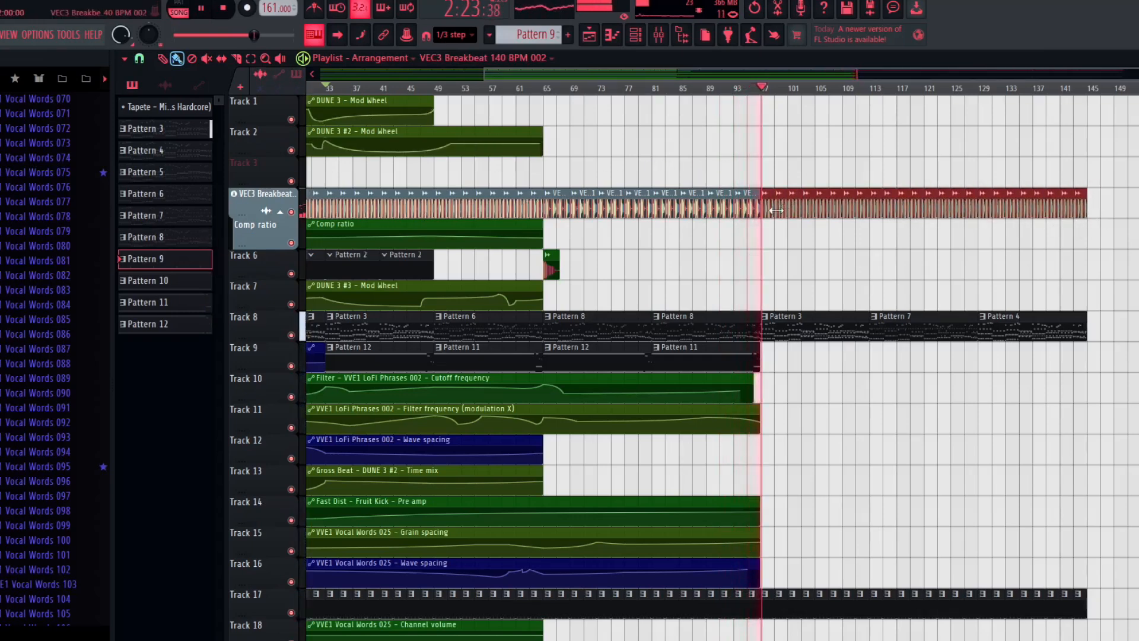
left_click_drag(757, 207, 745, 206)
left_click(727, 89)
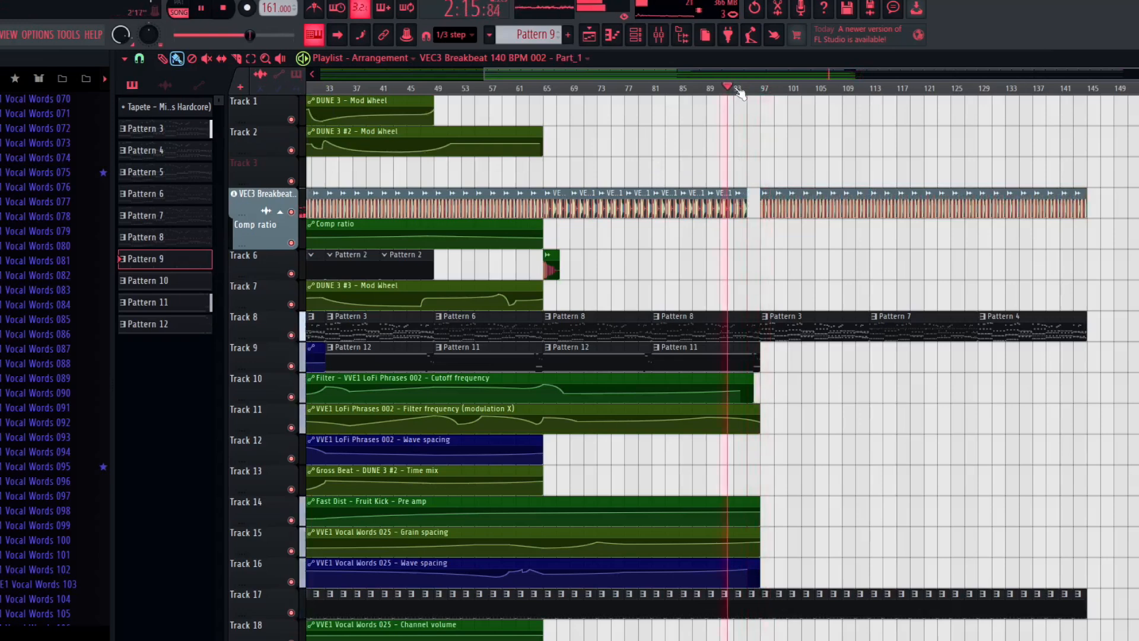
right_click(538, 203)
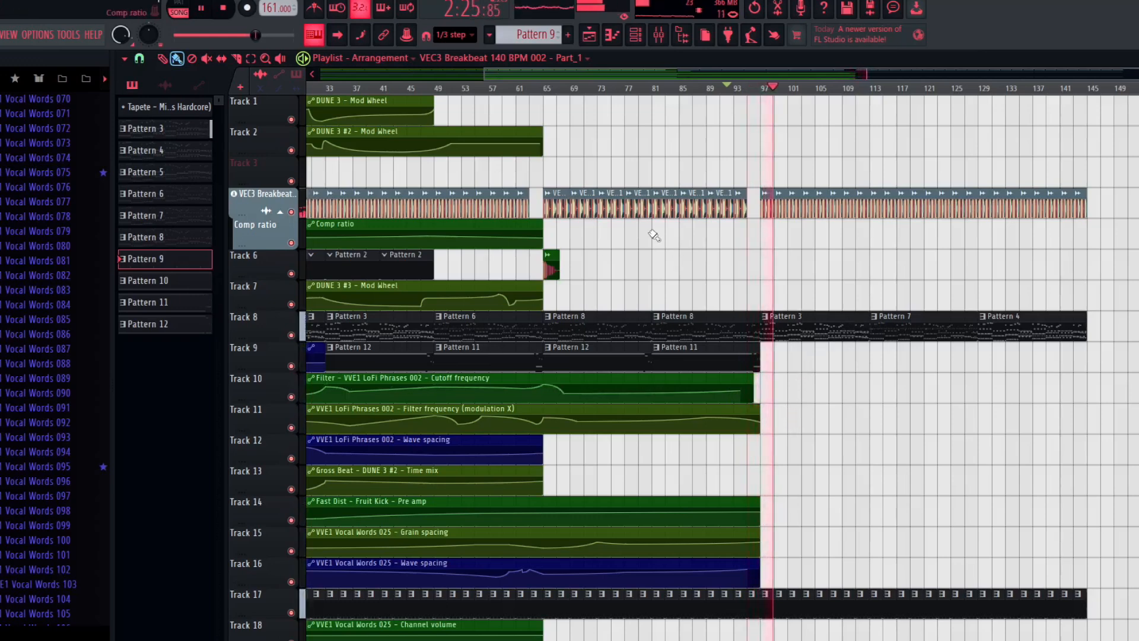
Step: Extend the DUNE 3 #2 and DUNE 3 Mod Wheel automation clips to about bars 121 and 117, adding control points along the new sections
left_click_drag(541, 143, 924, 142)
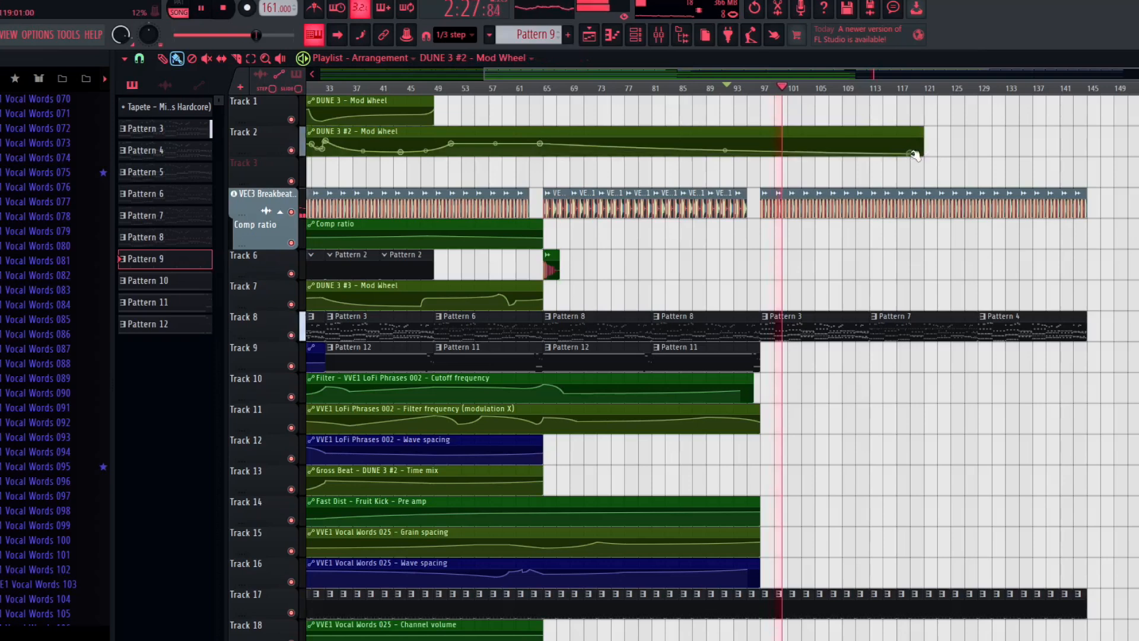
left_click_drag(426, 102, 896, 102)
right_click(806, 117)
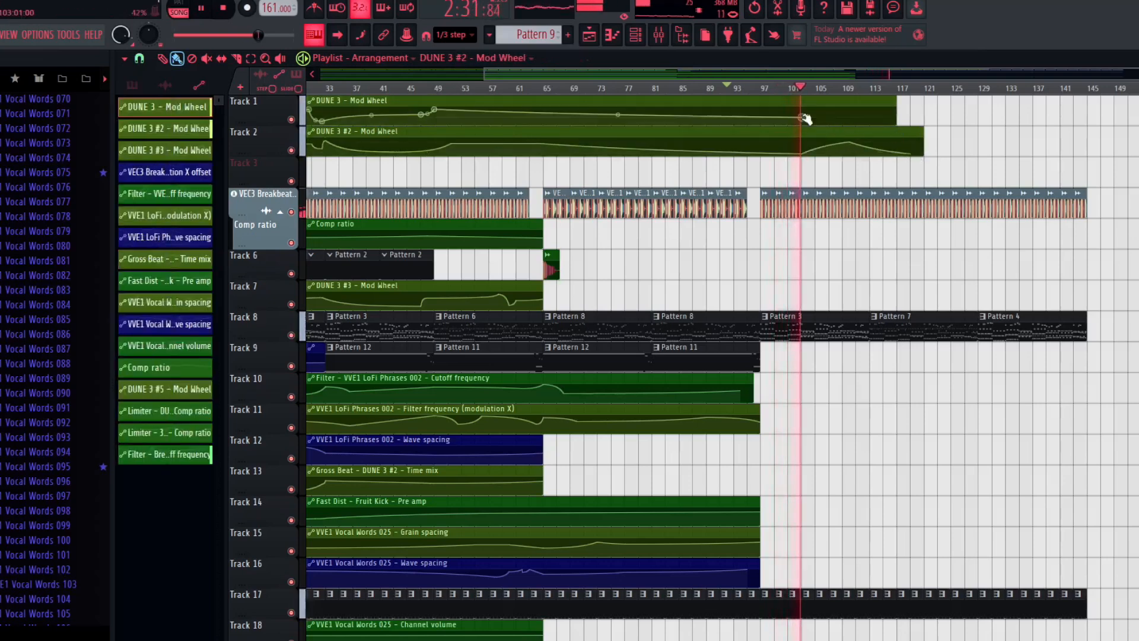
right_click(856, 115)
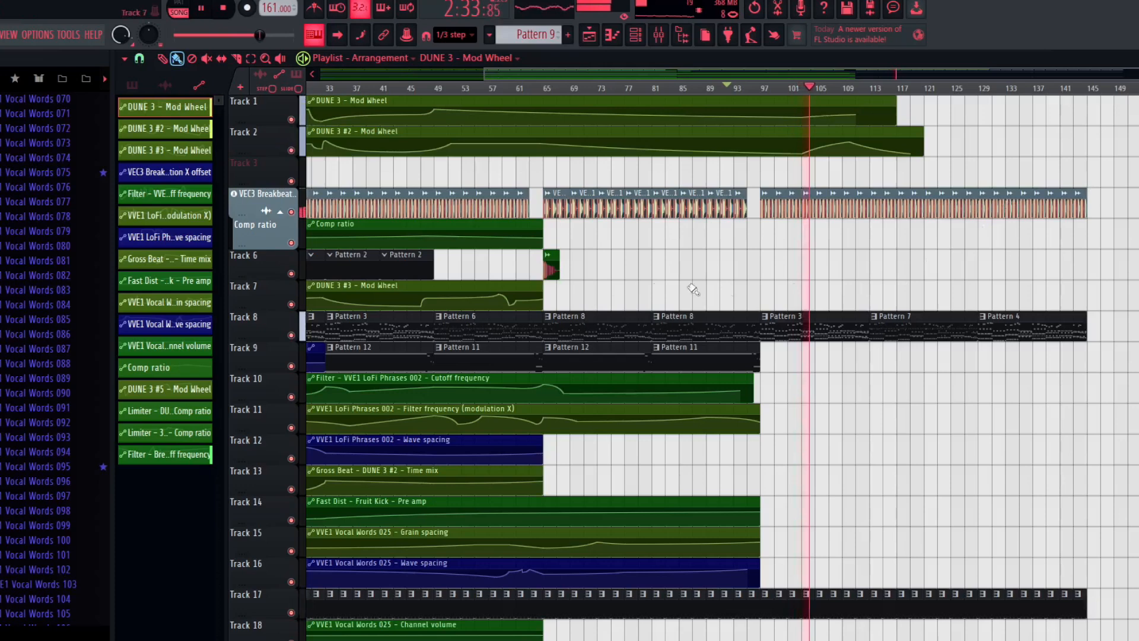
Step: Extend the DUNE 3 #3 Mod Wheel clip on Track 7 to about bar 123 and add control points forming a gentle rise near bar 117
left_click_drag(543, 291, 932, 286)
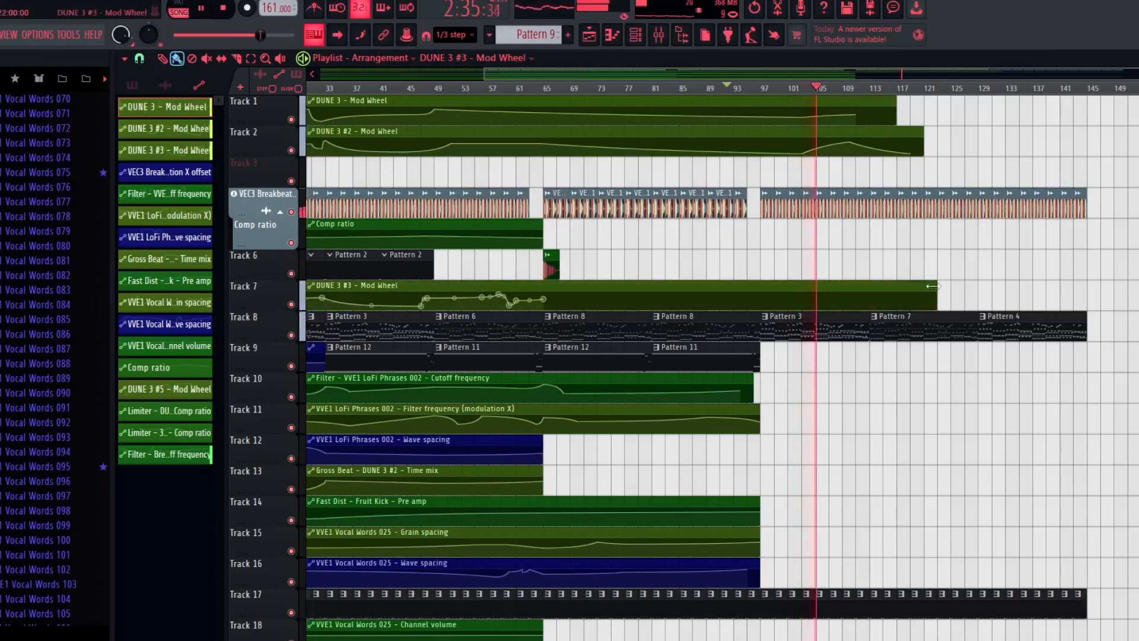
right_click(896, 297)
right_click(844, 303)
right_click(930, 301)
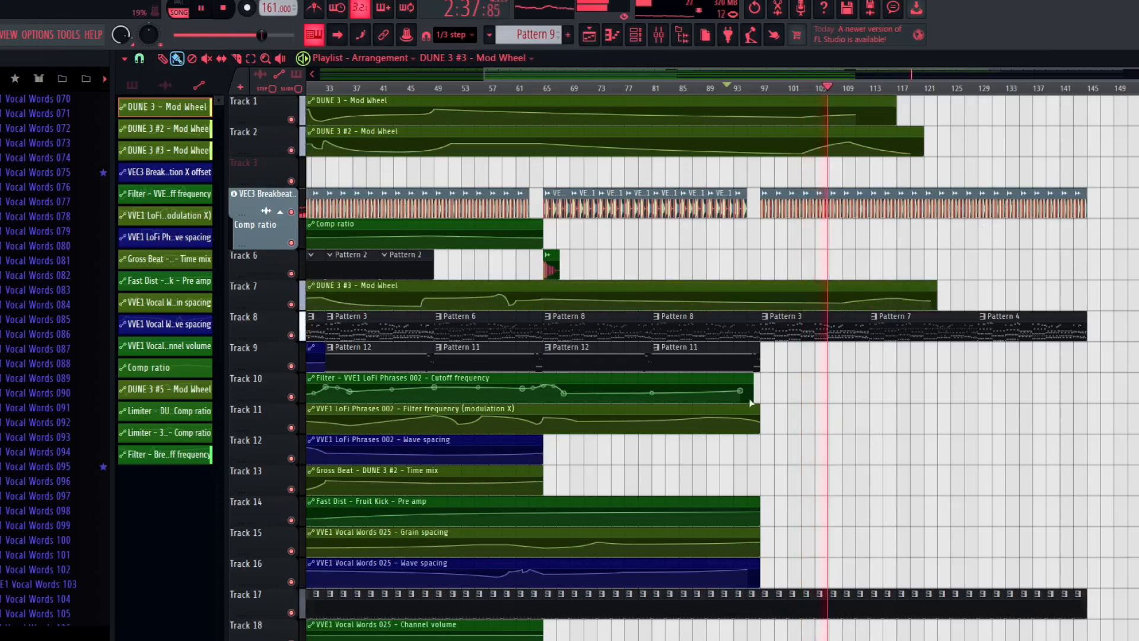
Step: Lengthen the Filter frequency (modulation X) clip to about bar 122, the DUNE 3 #5 Mod Wheel clip, and the Grain spacing clip to bar 145
left_click_drag(759, 418, 920, 429)
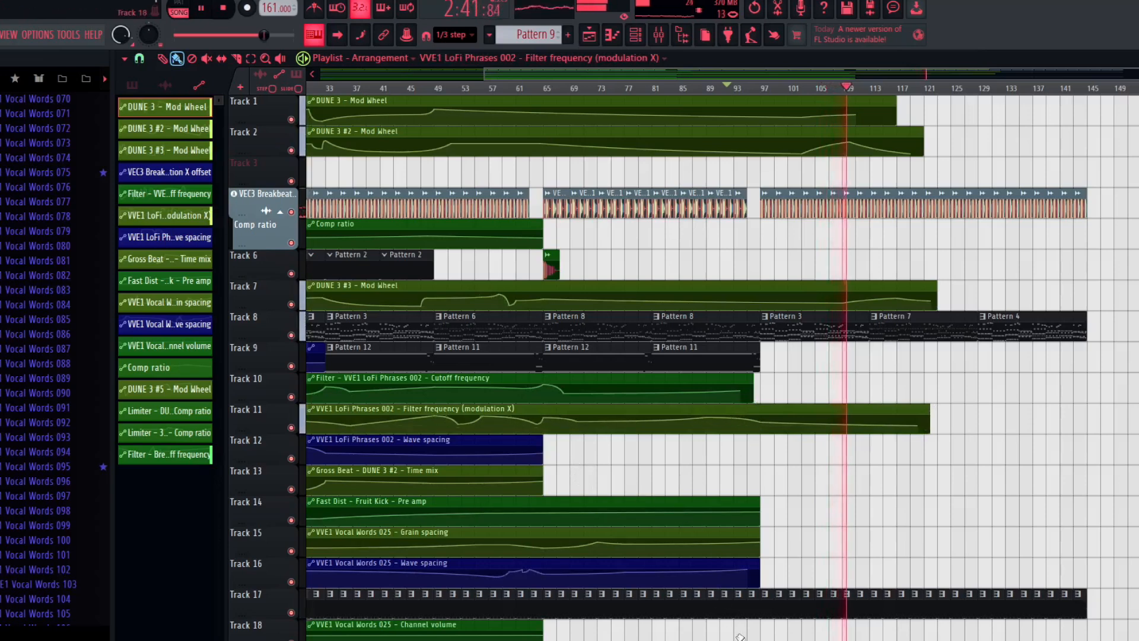
left_click_drag(760, 640, 1018, 637)
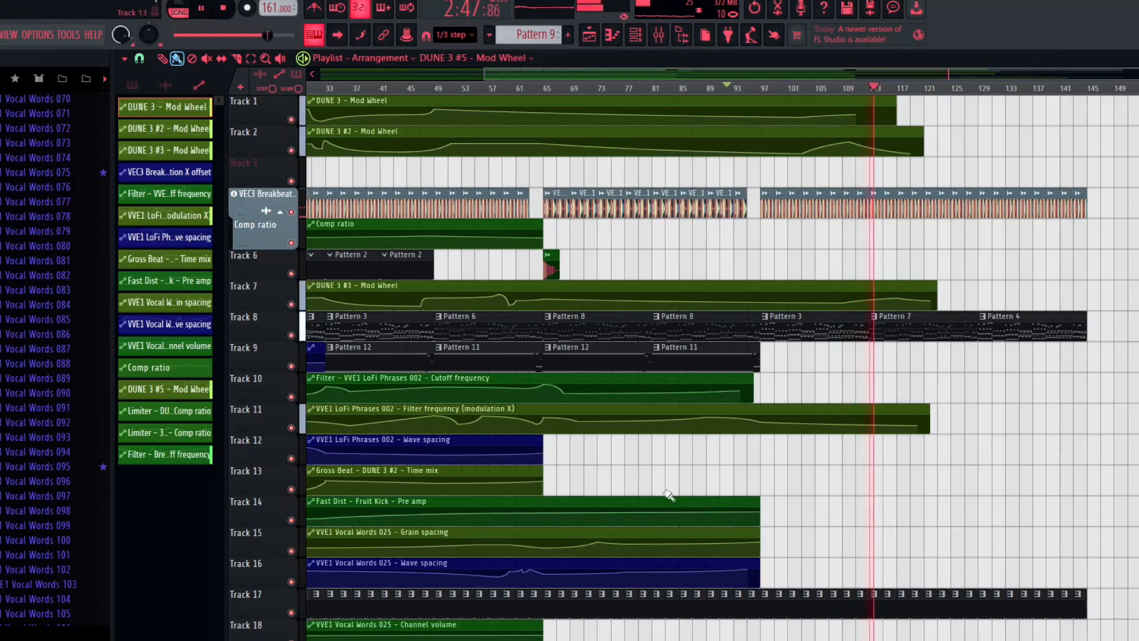
left_click_drag(763, 544, 1086, 545)
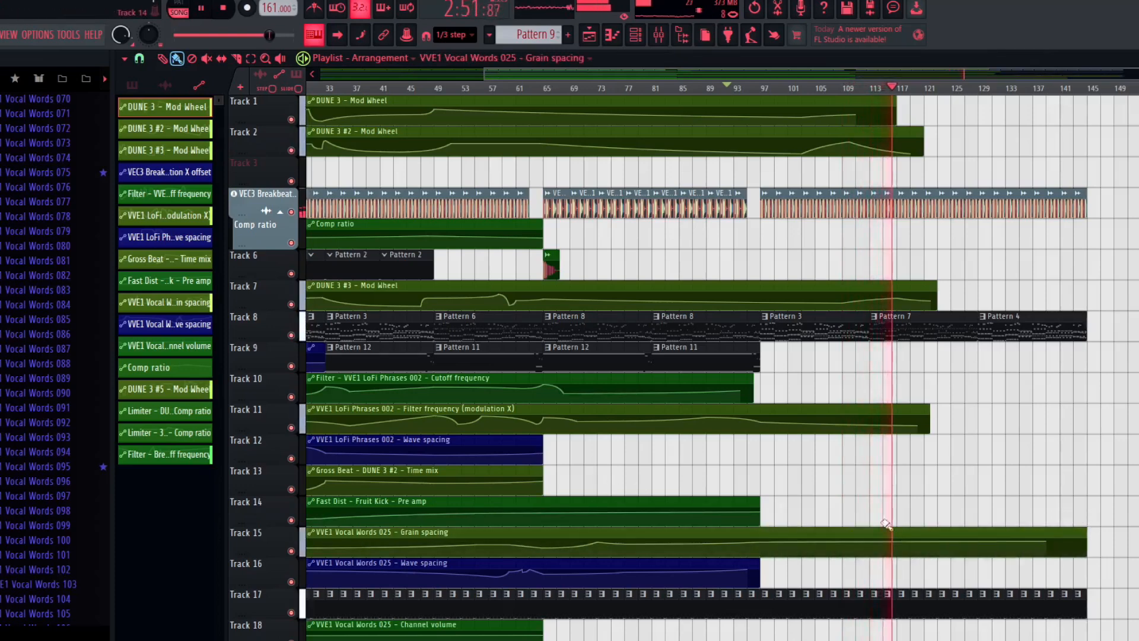
Step: Extend the Vocal Words 025 Wave spacing clip on Track 16 to bar 145 and add a control point near bar 141
left_click_drag(759, 573, 1112, 560)
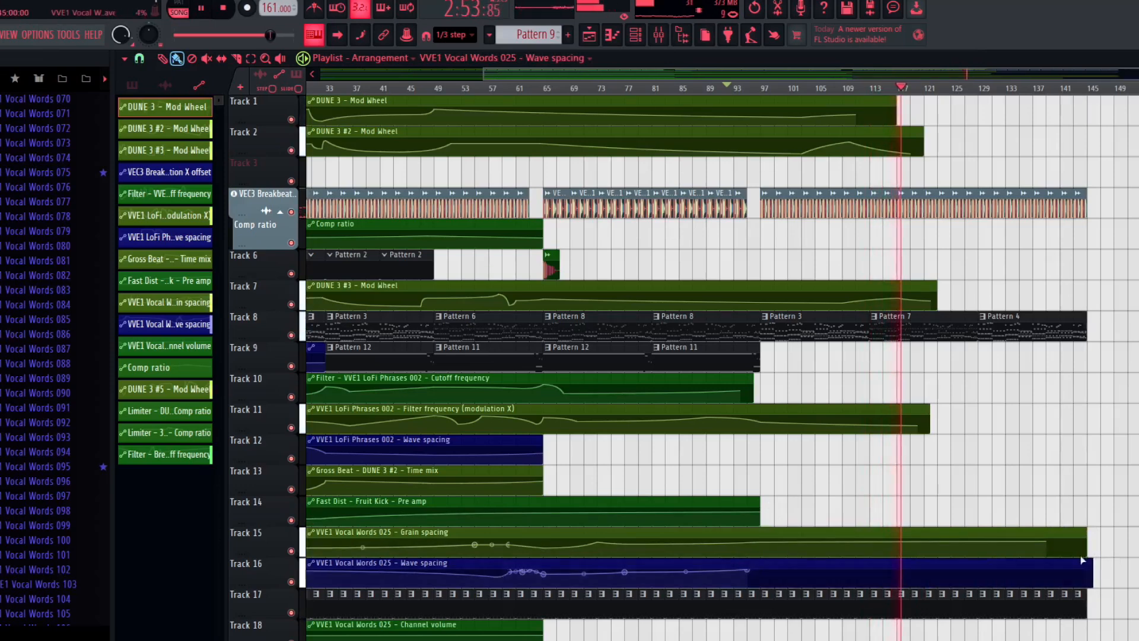
right_click(1038, 572)
key("ctrl+z")
left_click_drag(1090, 564, 1085, 564)
right_click(1061, 574)
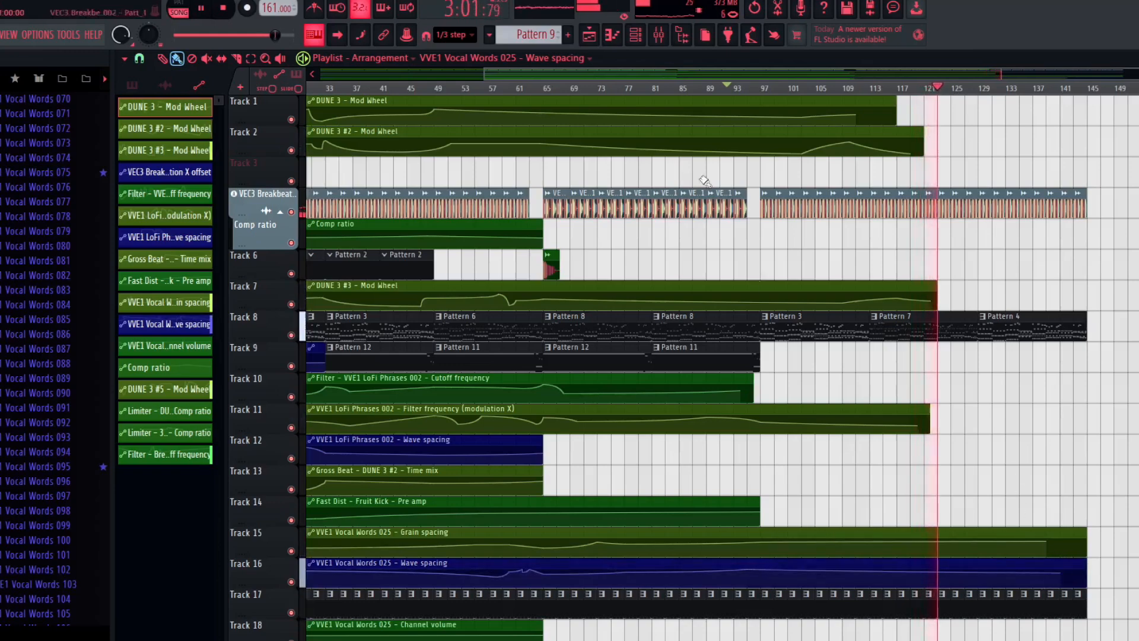
Step: Insert a Frequency Splitter after Fruity Fast Dist in slot 5 of the Fruit Kick mixer track
left_click(659, 34)
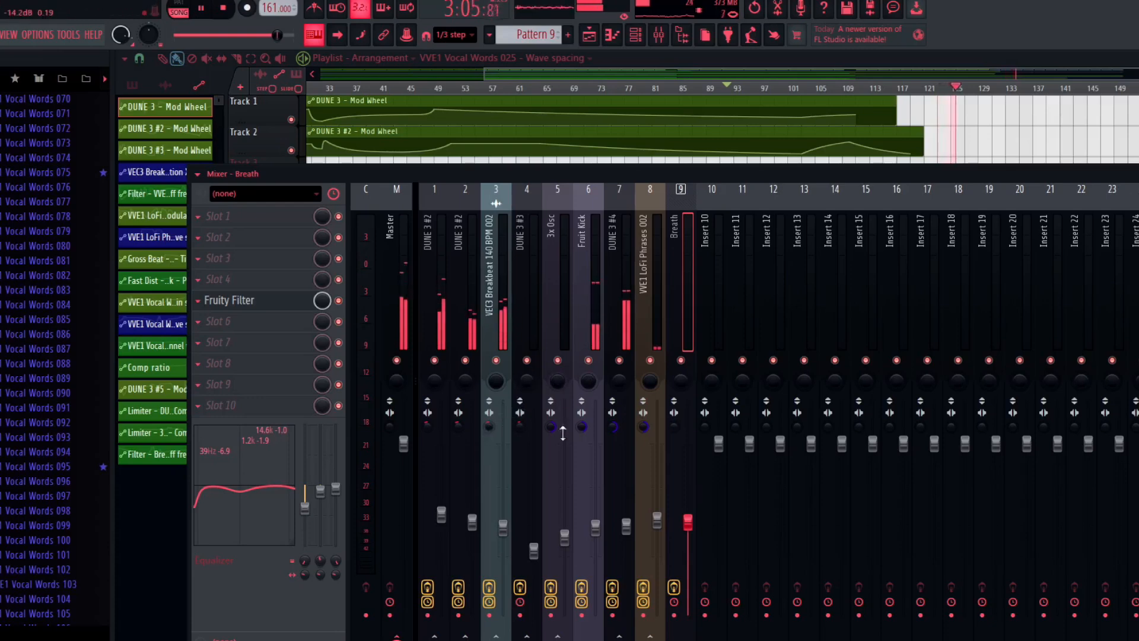
left_click(487, 319)
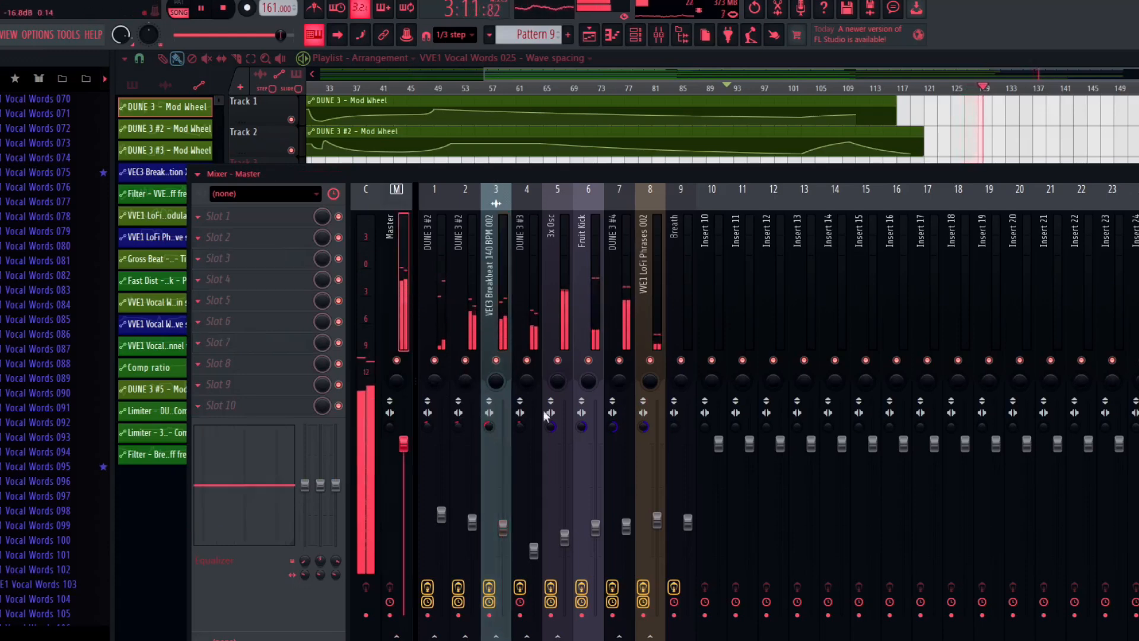
left_click(599, 537)
left_click(255, 302)
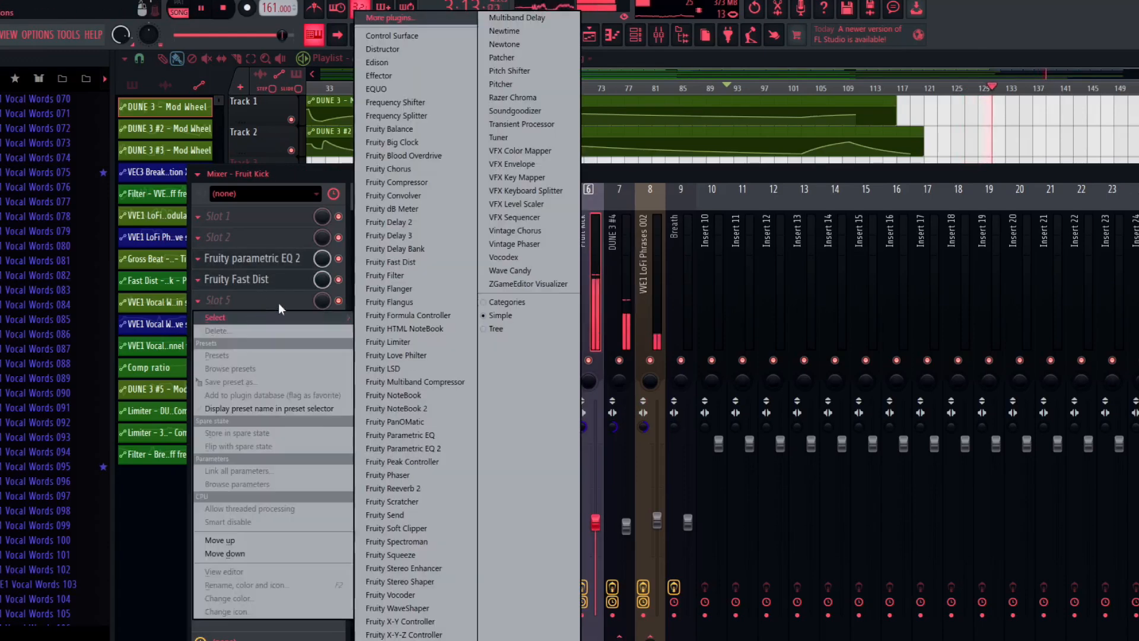
left_click(418, 119)
Step: Set both crossover slopes of the Fruit Kick Frequency Splitter to 48 dB
left_click(188, 347)
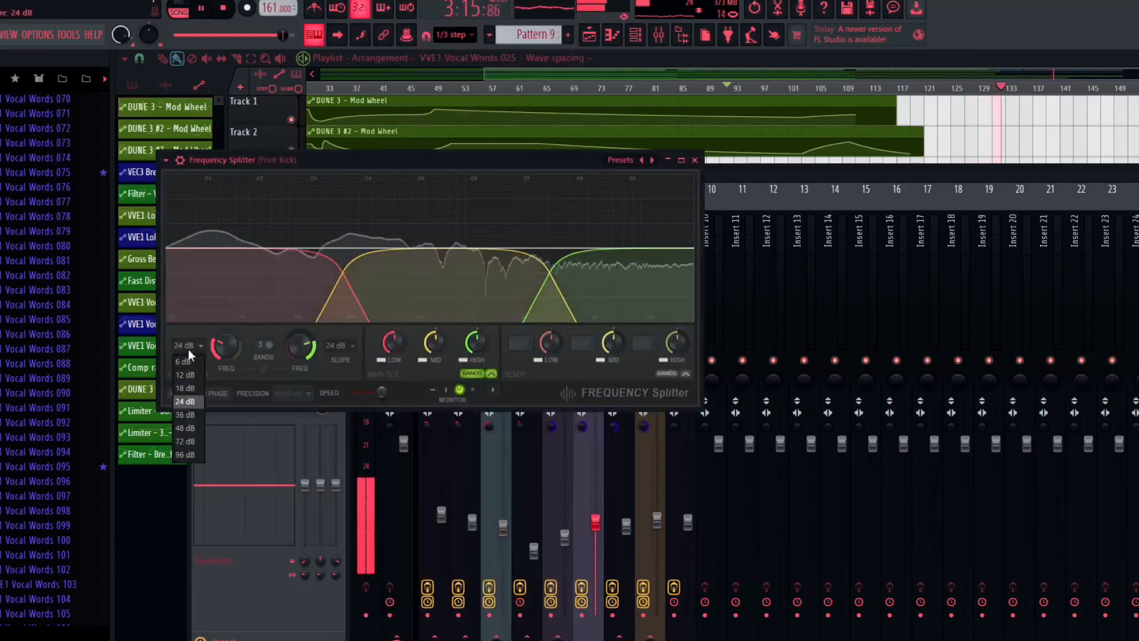
left_click(188, 432)
left_click(340, 346)
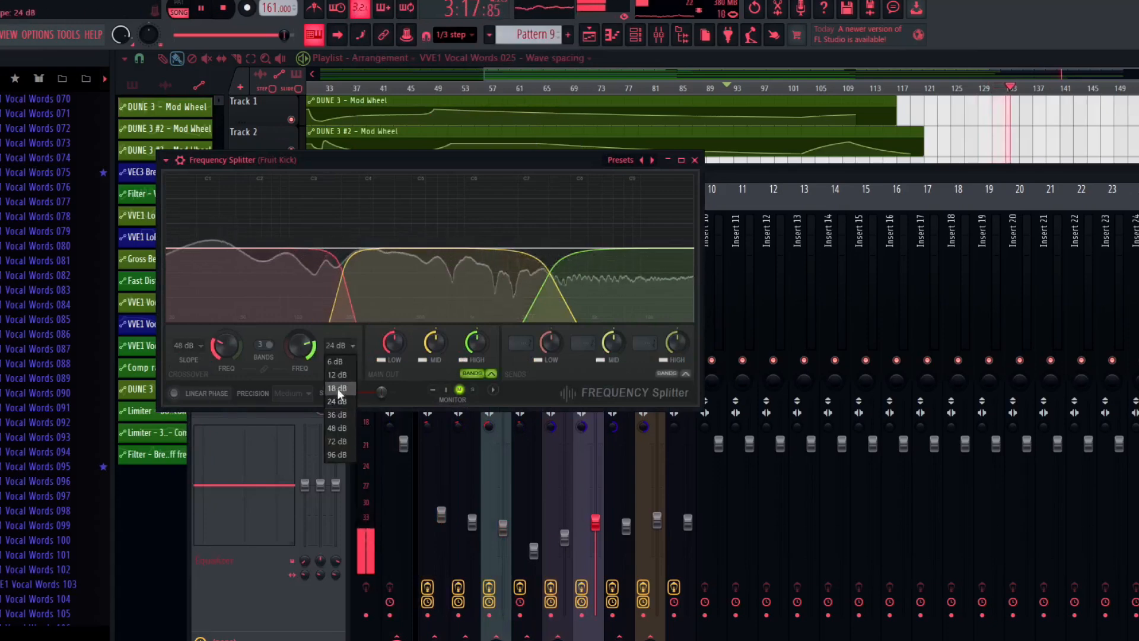
left_click(342, 432)
Step: Raise the splitter's upper crossover to about 9400 Hz, lower its low crossover, and slightly reduce the mid-band level
left_click_drag(304, 355, 304, 320)
left_click_drag(231, 340, 297, 348)
left_click_drag(433, 342, 434, 350)
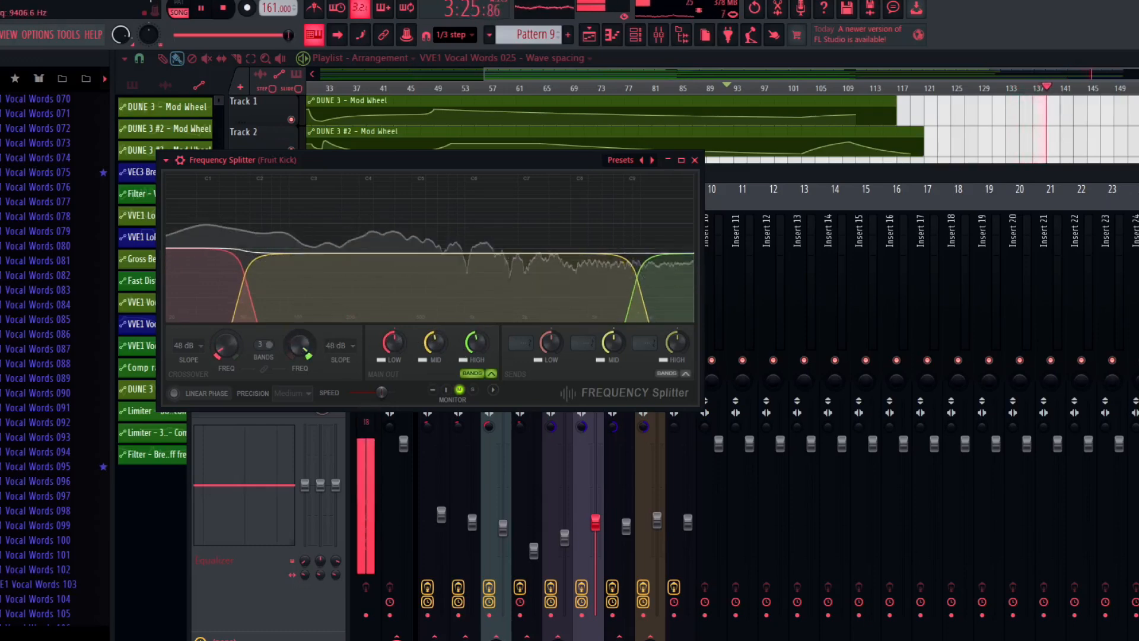
left_click(695, 160)
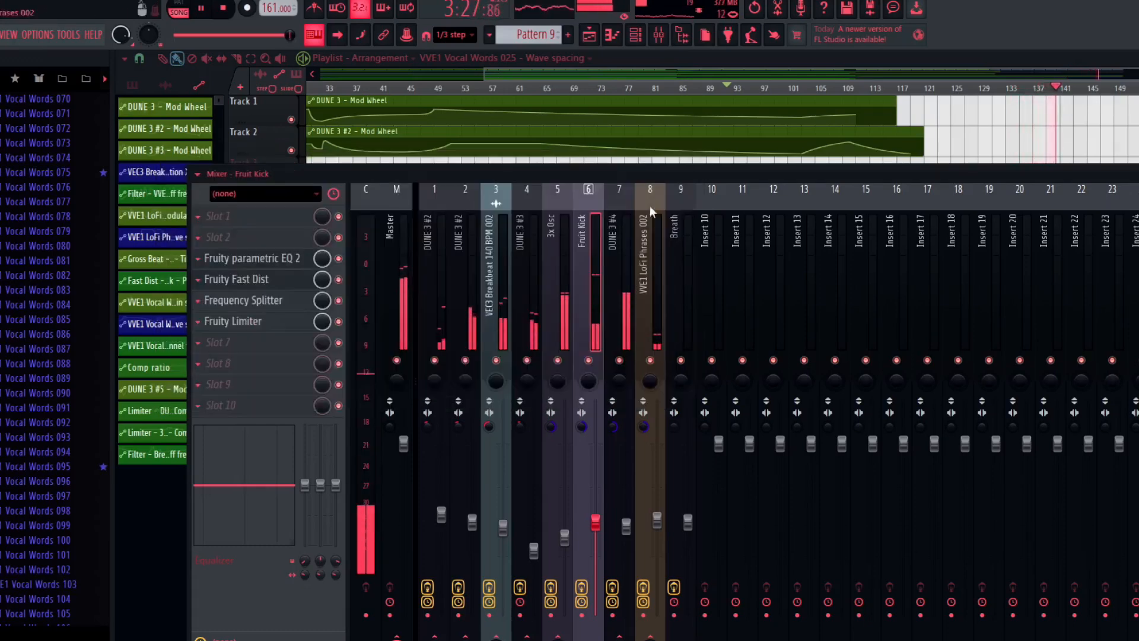
Step: Shape the Fruit Kick track EQ with cuts of -5.5 at 27 Hz, -1.5 at 2.1 kHz and -2.8 at 16.0 kHz
left_click(569, 332)
left_click(583, 333)
left_click_drag(251, 452, 294, 462)
left_click_drag(216, 452, 196, 470)
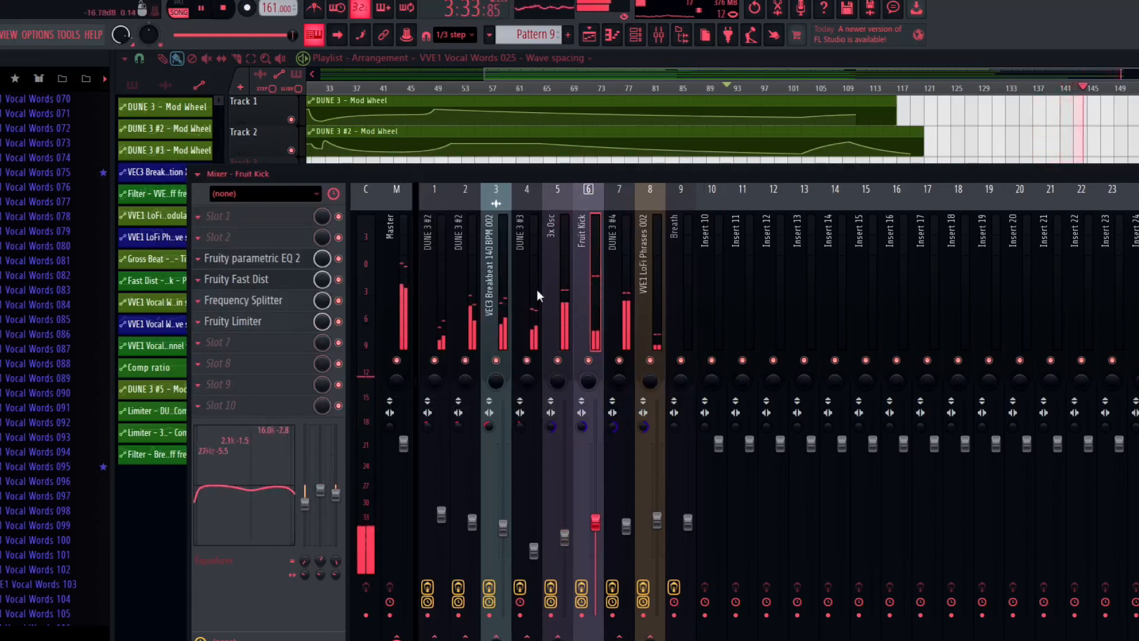
Step: Move Fruity Fast Dist below the Frequency Splitter on the Fruit Kick track and raise the Fruity Limiter's gain
left_click(202, 283)
left_click(229, 531)
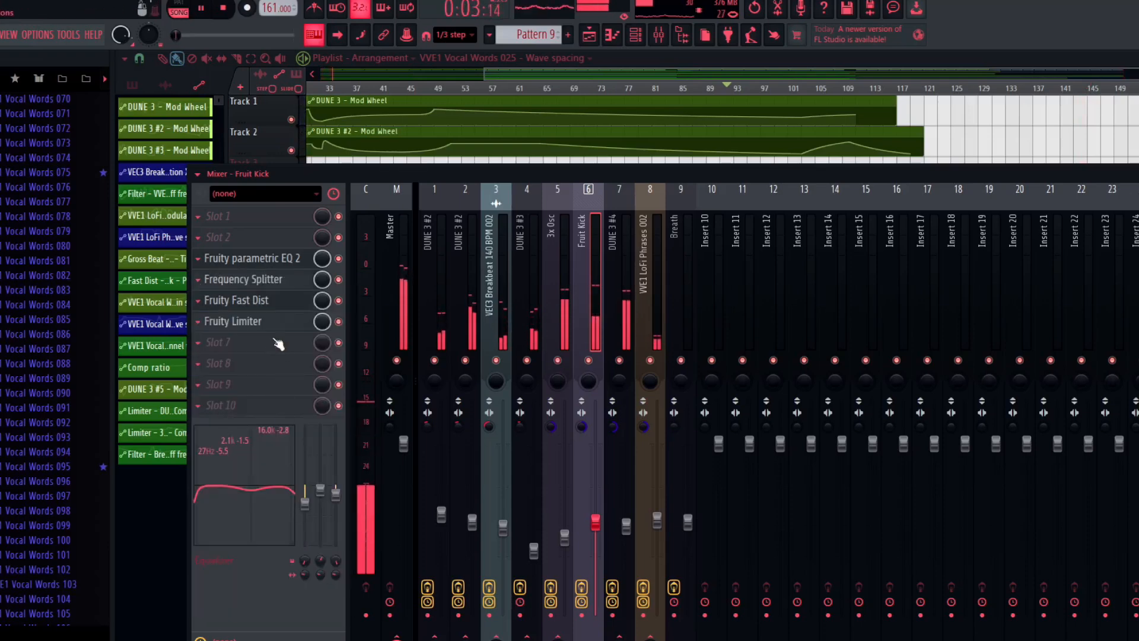
left_click(288, 321)
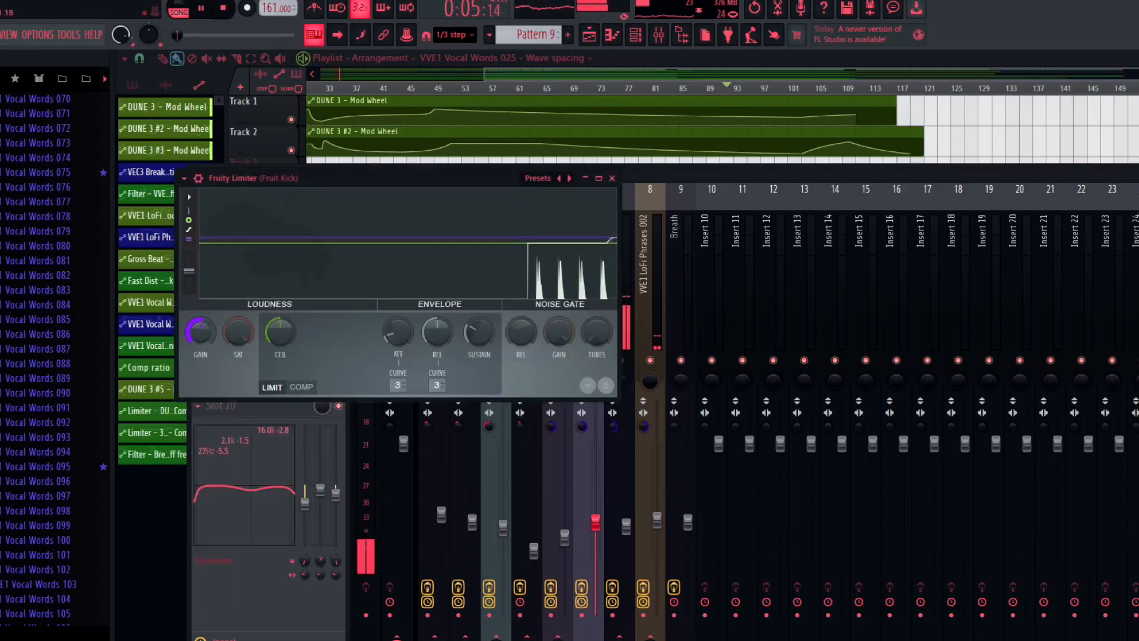
left_click_drag(219, 33, 238, 30)
left_click_drag(200, 331, 201, 321)
left_click(681, 267)
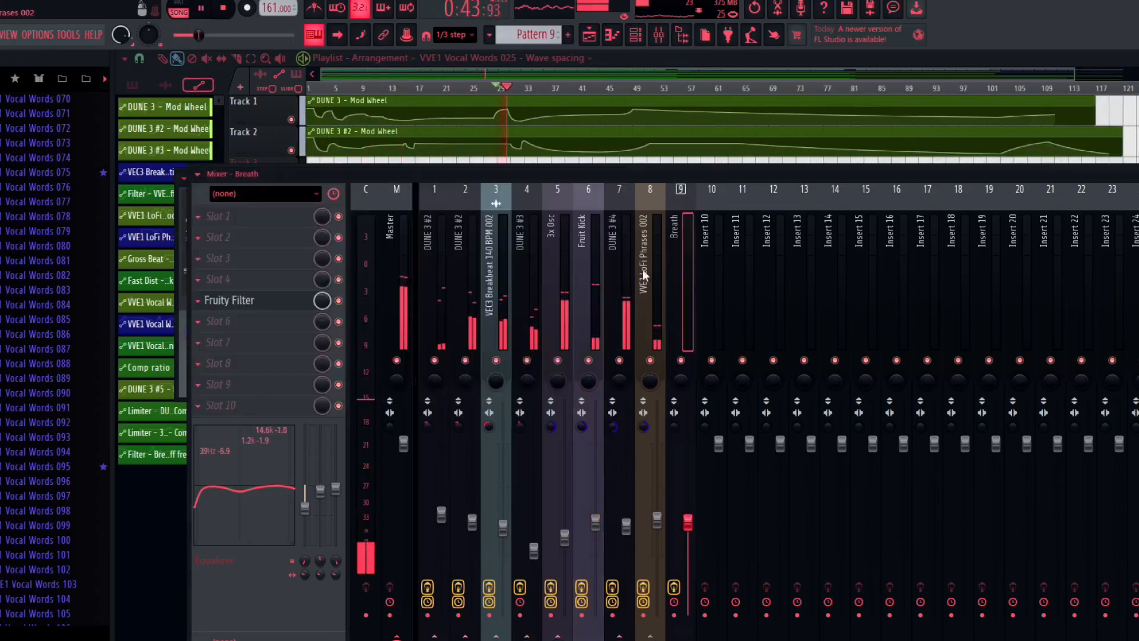
Step: Create an automation clip for Fruit Kick #2's channel volume and lower its starting point to make a gradual rise
left_click(616, 35)
left_click(215, 58)
left_click(206, 113)
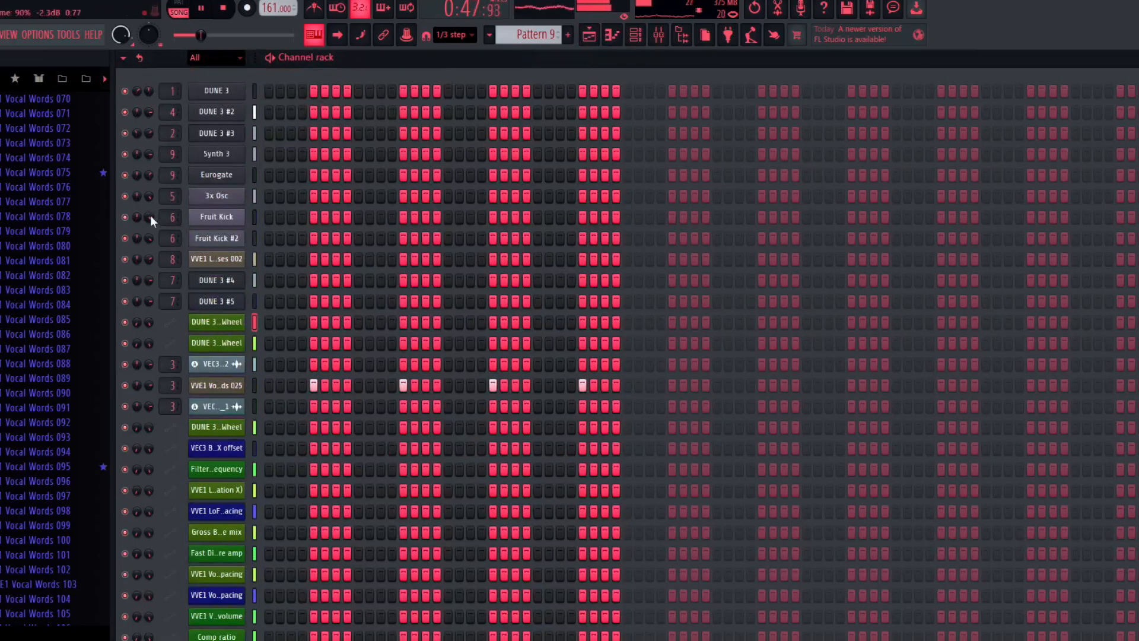
left_click(219, 218)
left_click(146, 238)
right_click(146, 239)
left_click(205, 343)
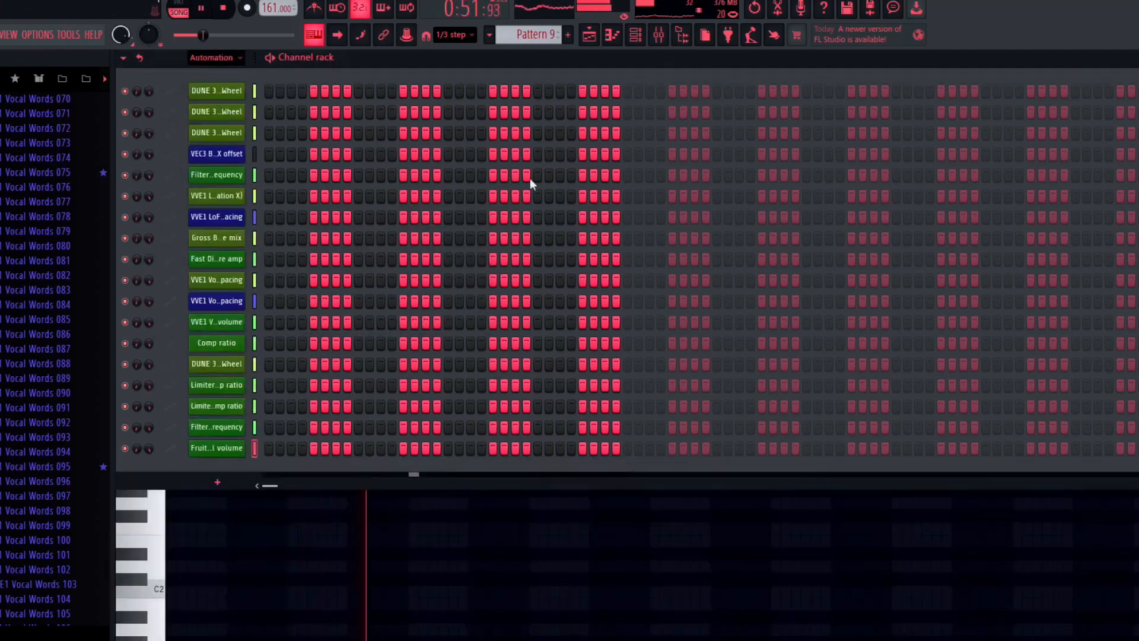
left_click(611, 36)
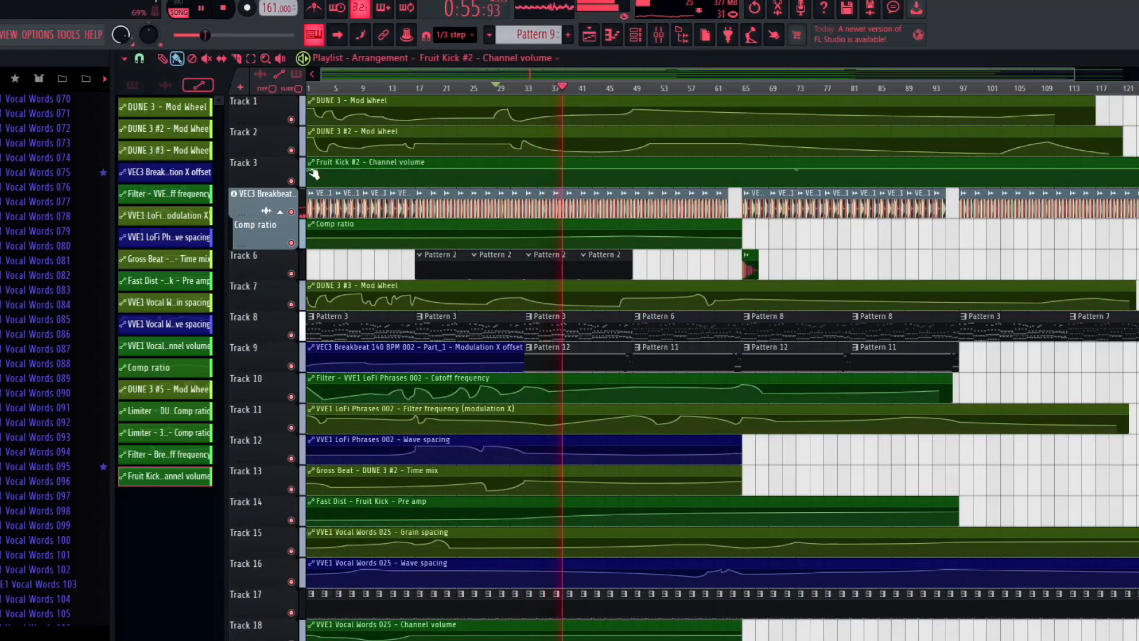
left_click_drag(309, 170, 311, 175)
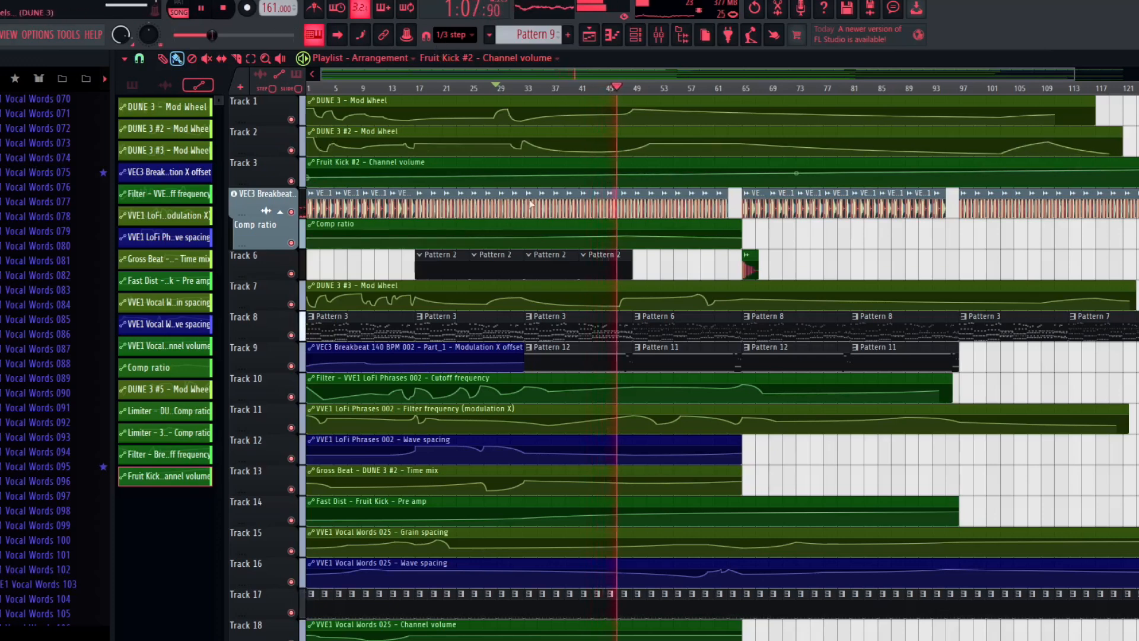
Step: Extend the Comp ratio clip under the breakbeat past bar 133 and add control points near bars 75 and 97 for a gentle rise
left_click_drag(750, 226, 1138, 228)
right_click(739, 236)
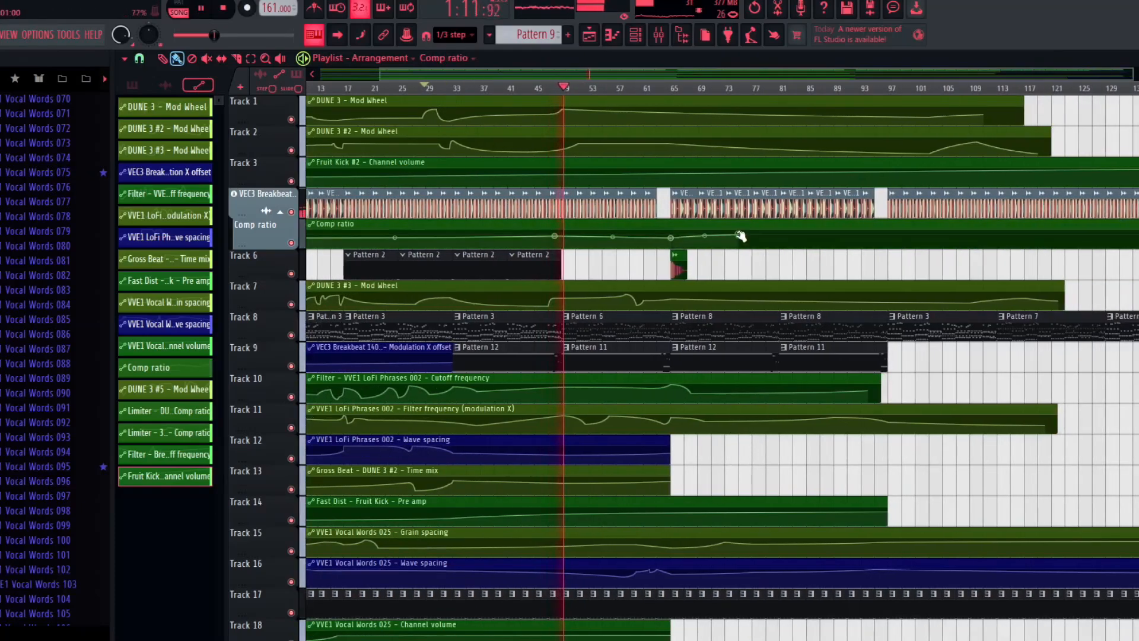
right_click(889, 236)
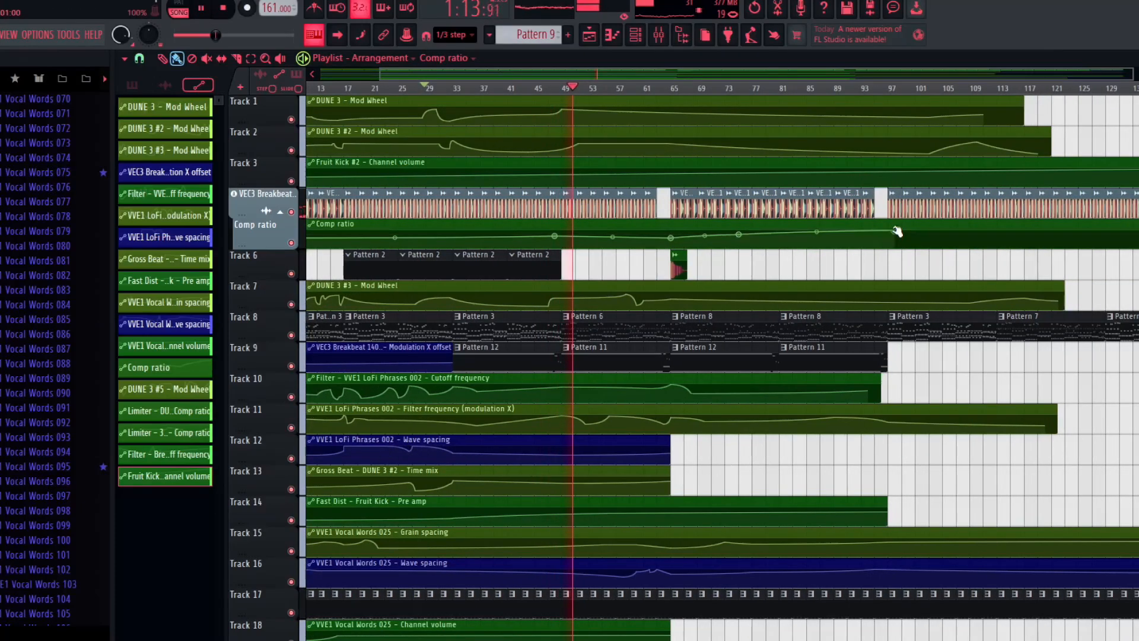
left_click_drag(894, 239, 901, 235)
Step: Insert a Fruity Parametric EQ 2 in slot 1 of the VVE1 LoFi Phrases 002 mixer track
left_click(658, 40)
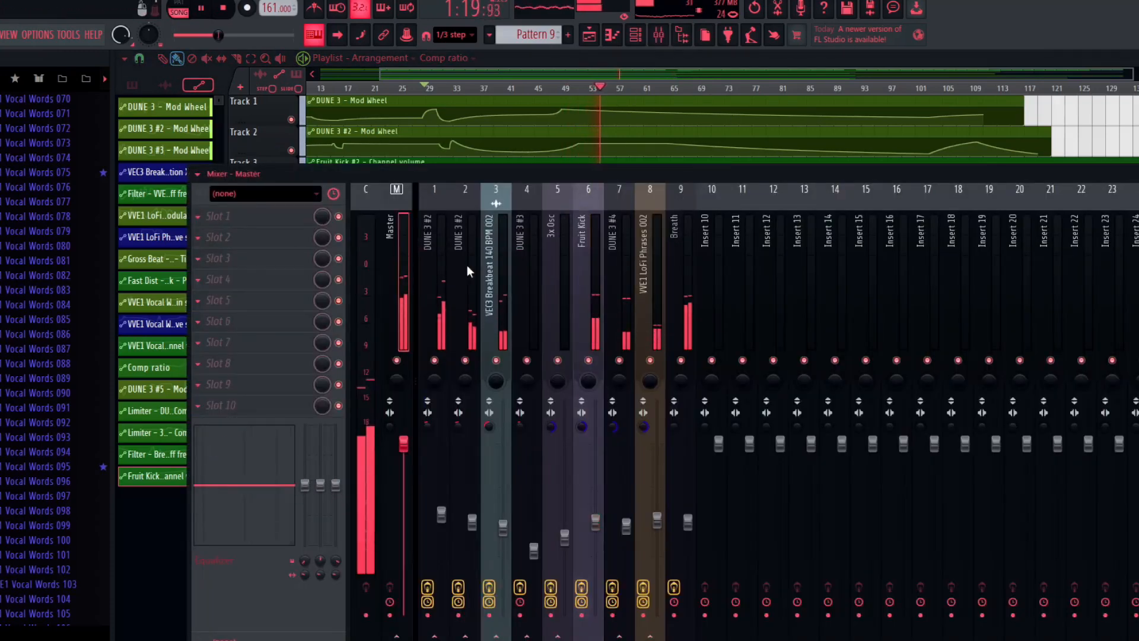
left_click(467, 265)
left_click(620, 276)
left_click(658, 273)
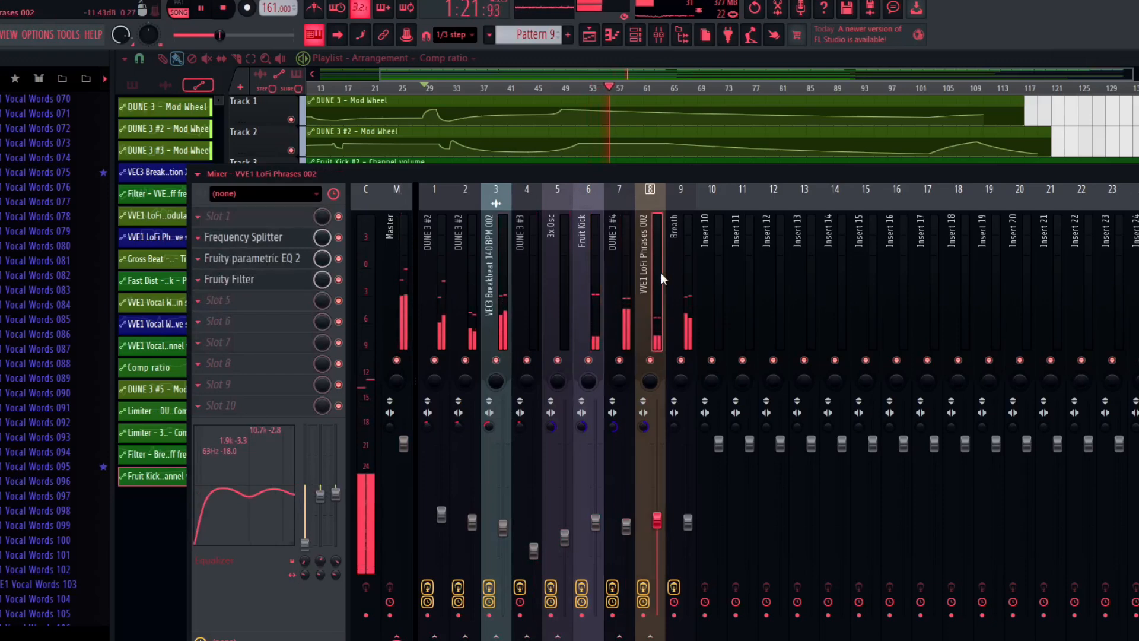
left_click(257, 215)
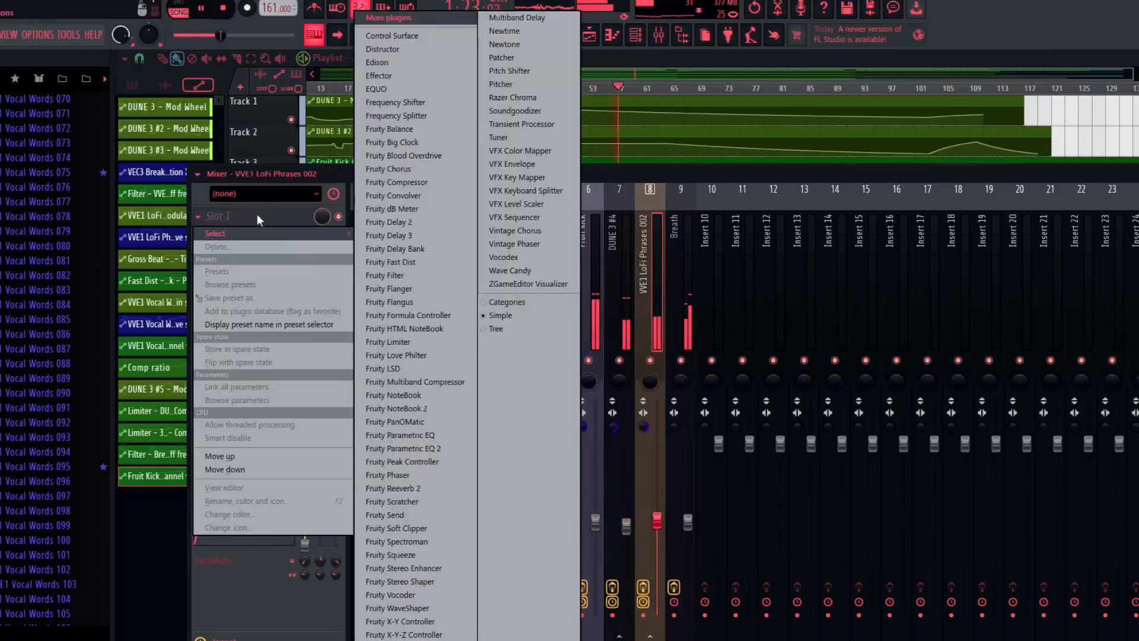
left_click(427, 448)
Step: Shape the LoFi Phrases EQ by rolling off the lows and highs and adding a narrow cut in the high mids
left_click_drag(194, 296, 168, 320)
left_click_drag(224, 279, 508, 291)
left_click_drag(418, 279, 461, 275)
scroll(435, 288, "up", 5)
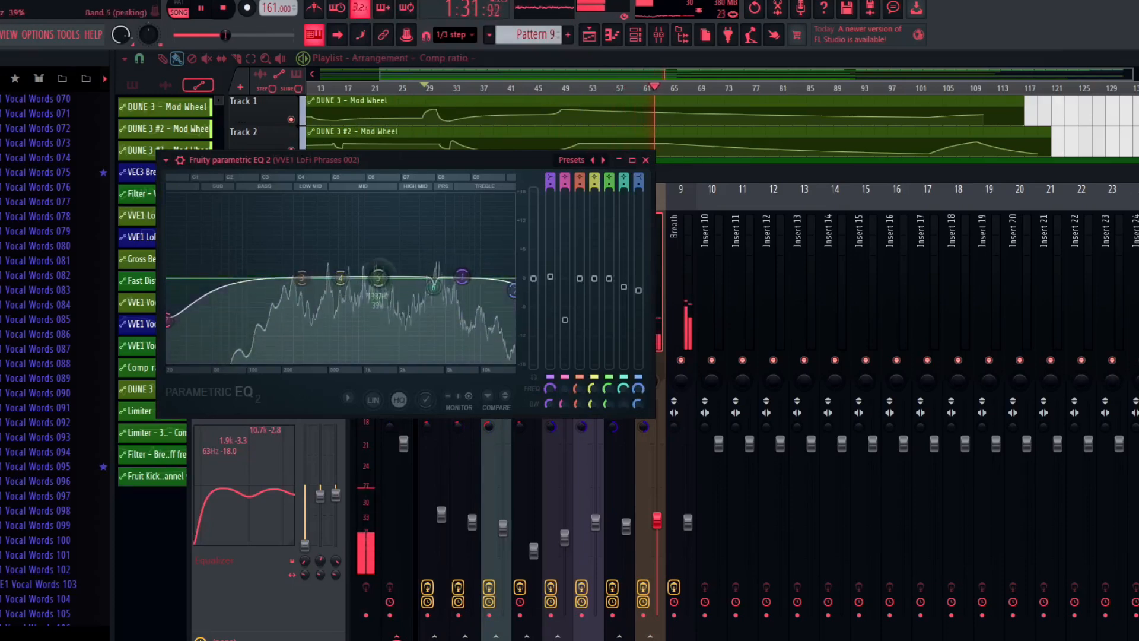
left_click(720, 300)
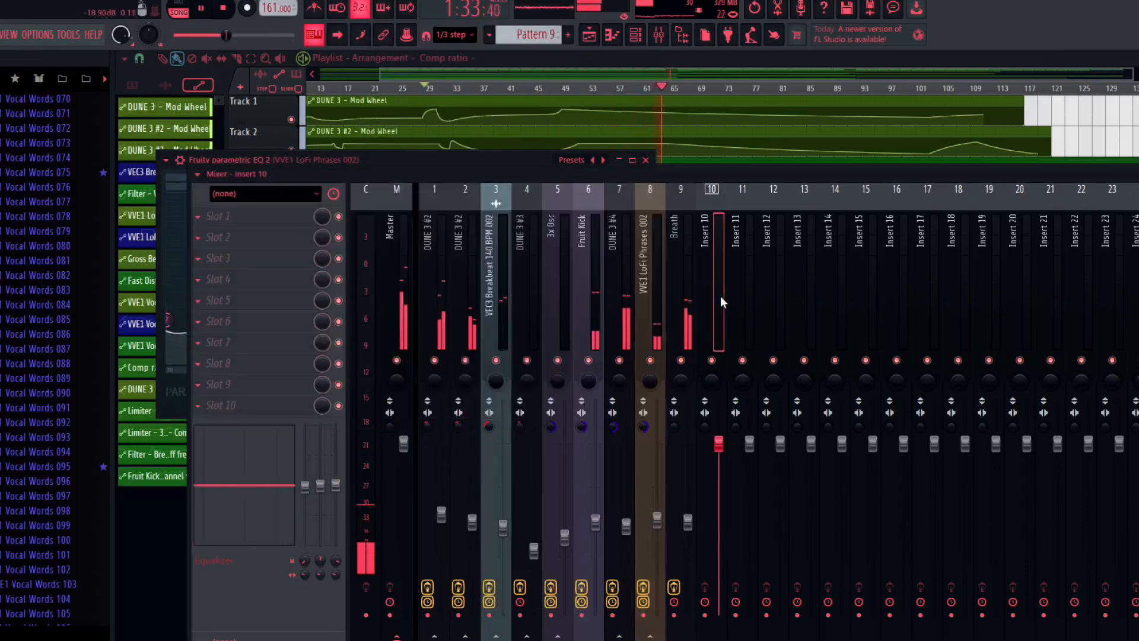
Step: Add Fruity Reeverb 2 in slot 8 of the VVE1 LoFi Phrases 002 mixer track
left_click(651, 276)
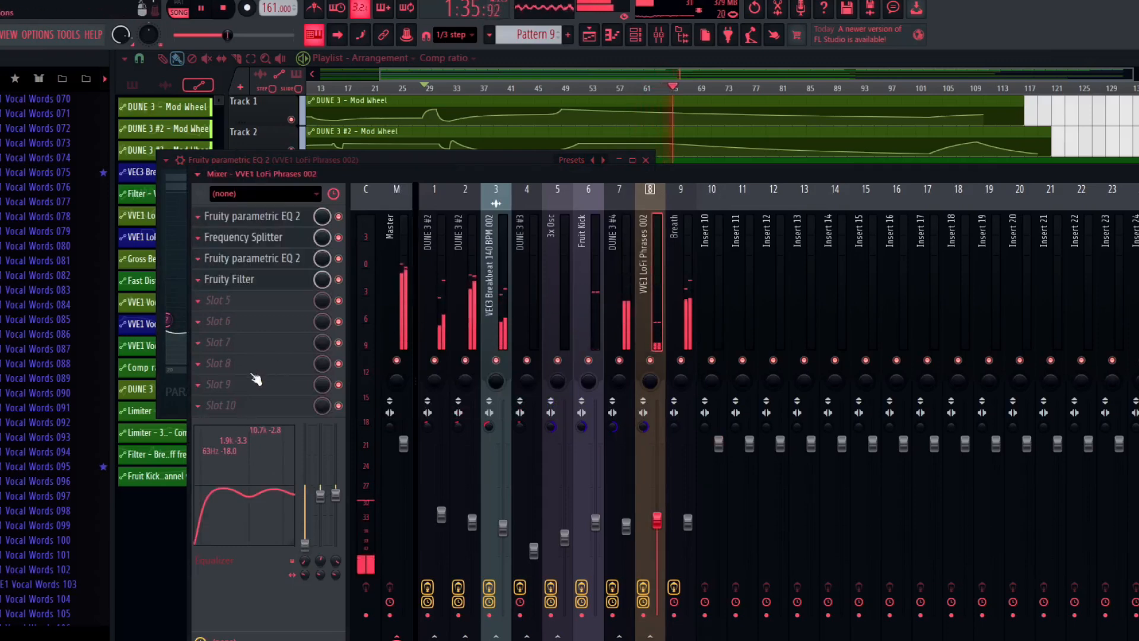
left_click(204, 384)
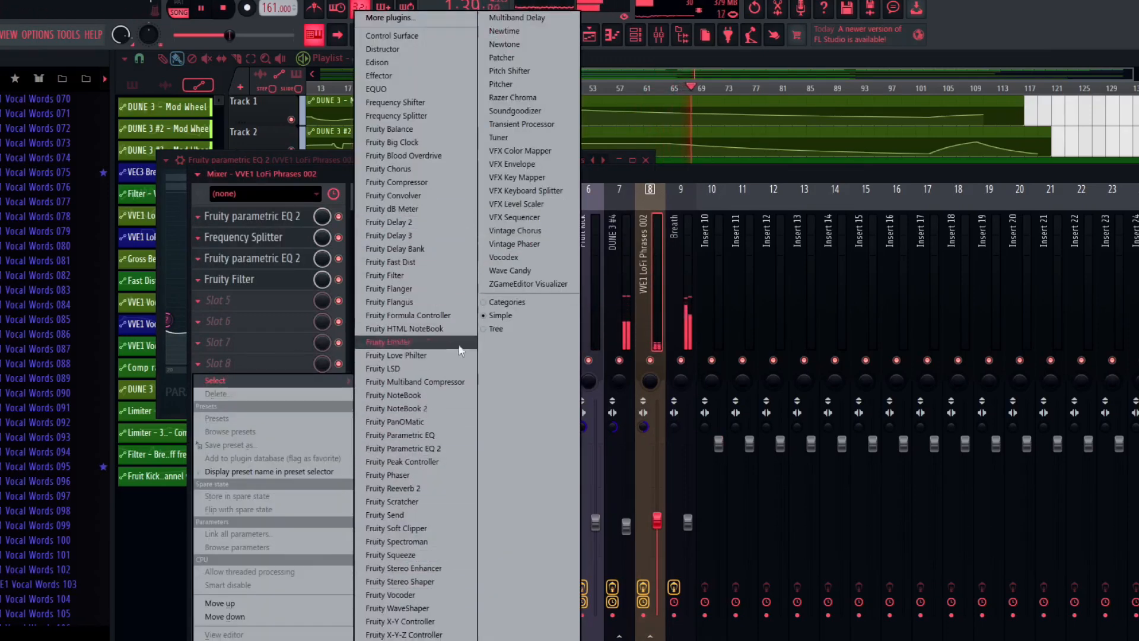
left_click(436, 488)
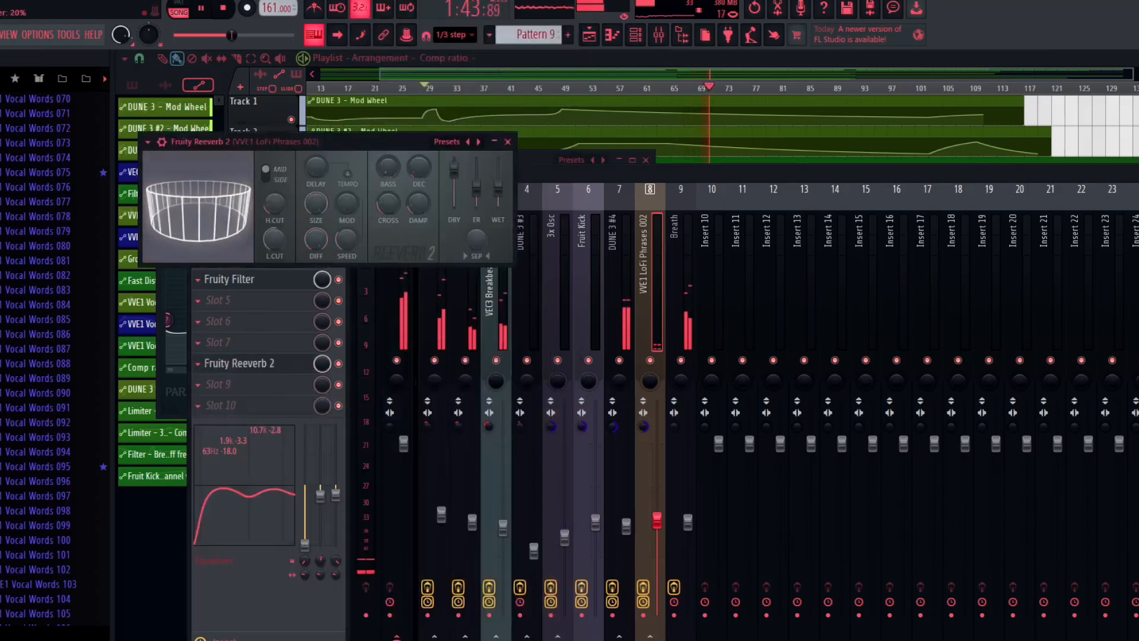
Step: Add a Fruity Limiter in slot 8 of the Breath mixer track
left_click(696, 294)
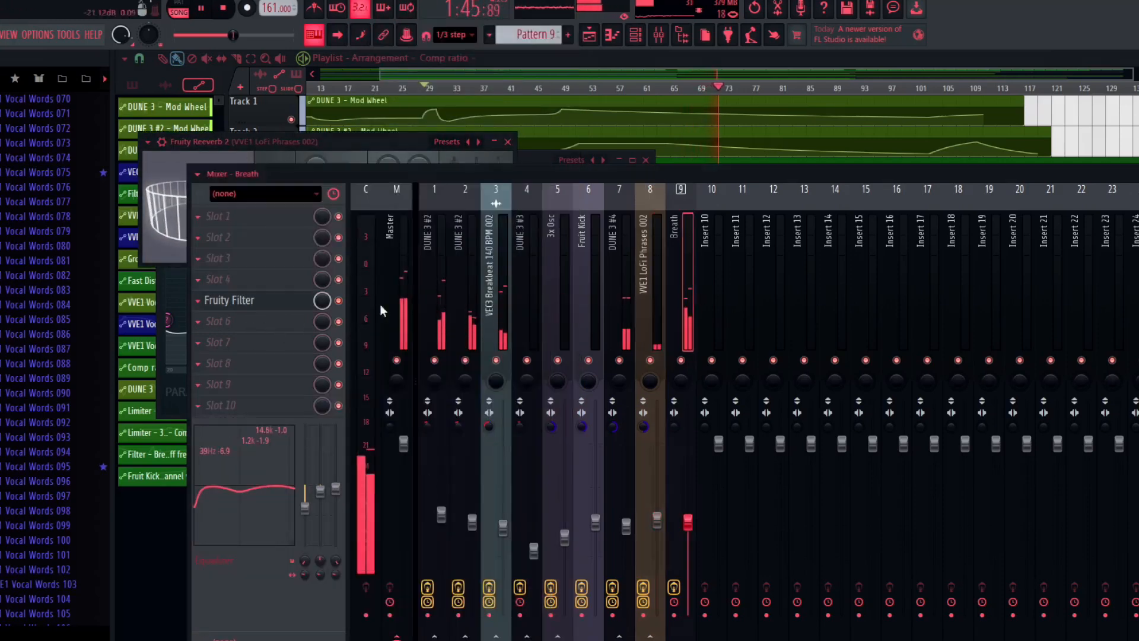
left_click(218, 363)
left_click(397, 341)
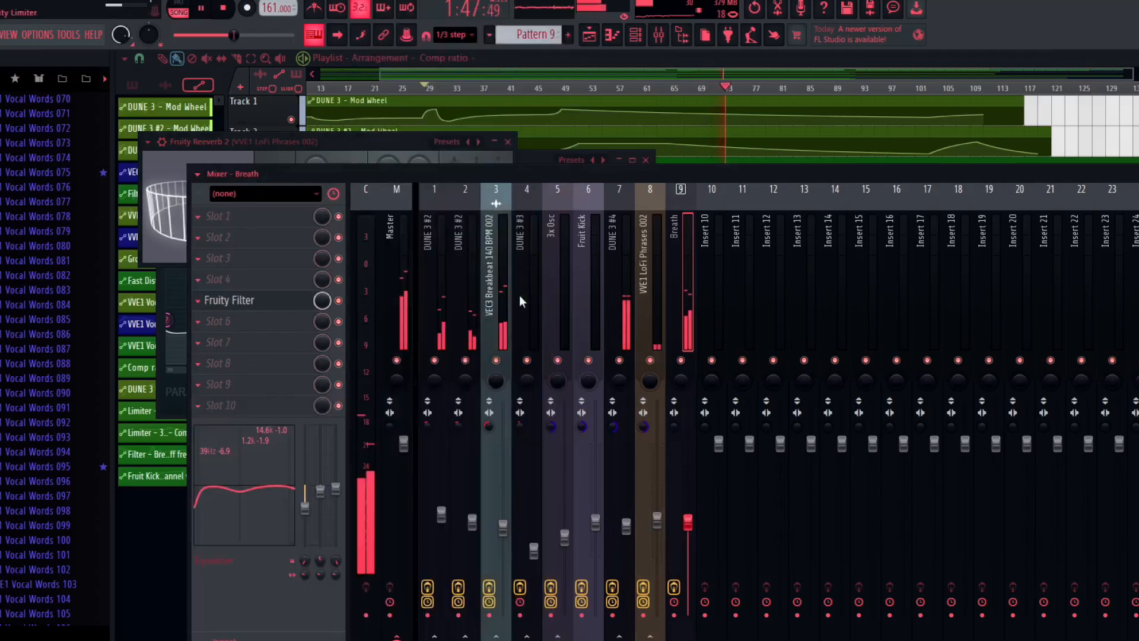
left_click(662, 275)
left_click(586, 271)
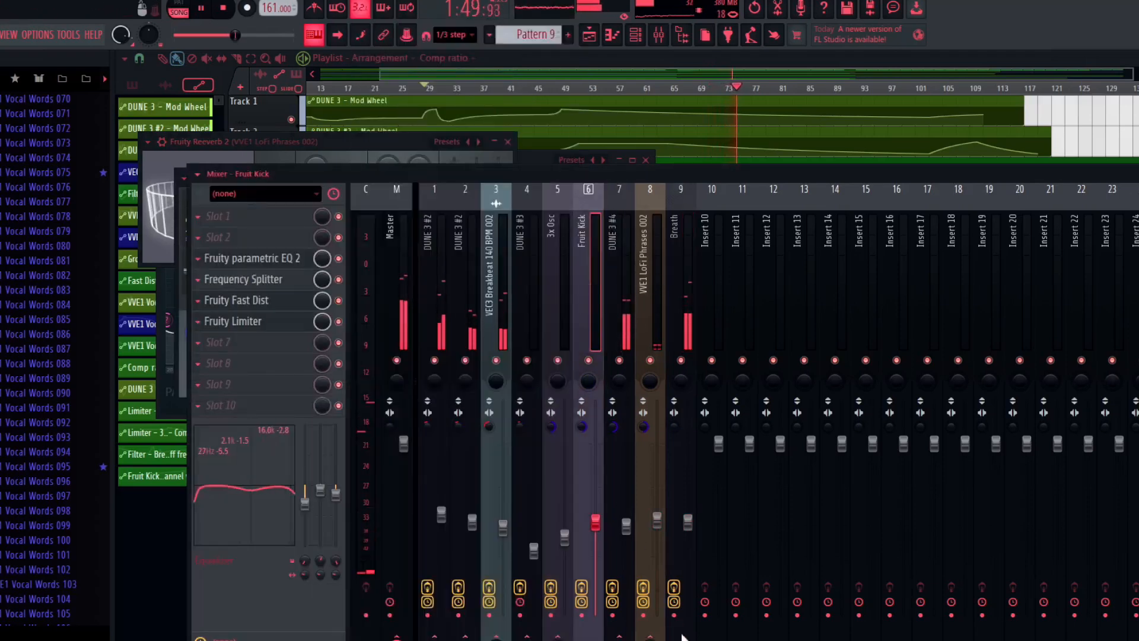
left_click(686, 322)
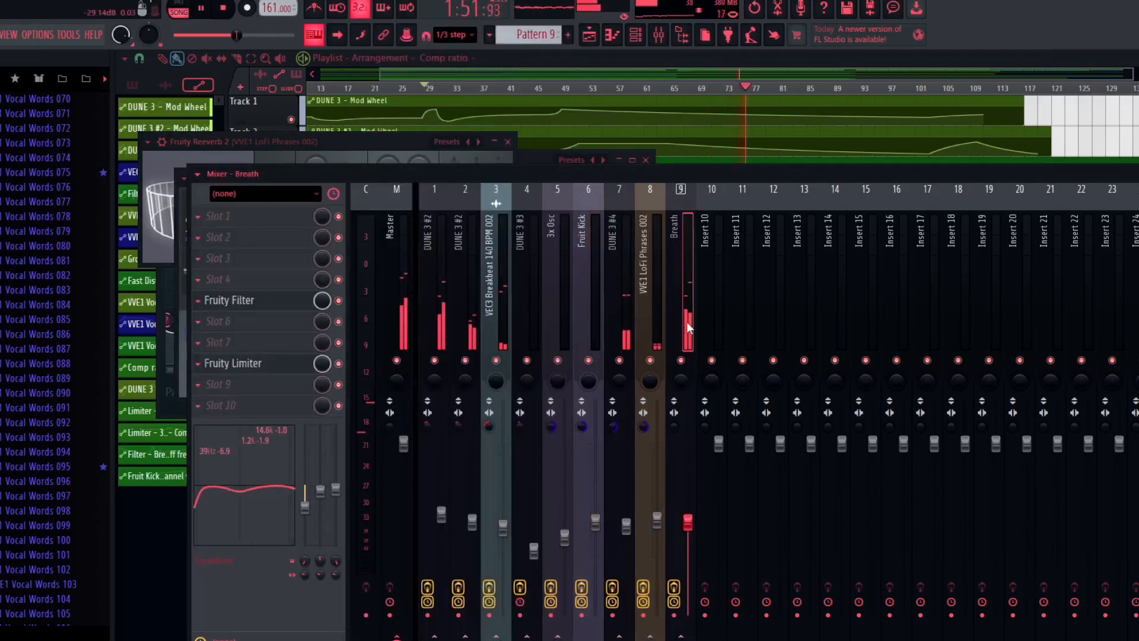
Step: Set the Breath limiter to compressor mode with sidechain input 1 and lower its threshold fully
left_click(255, 364)
left_click(301, 387)
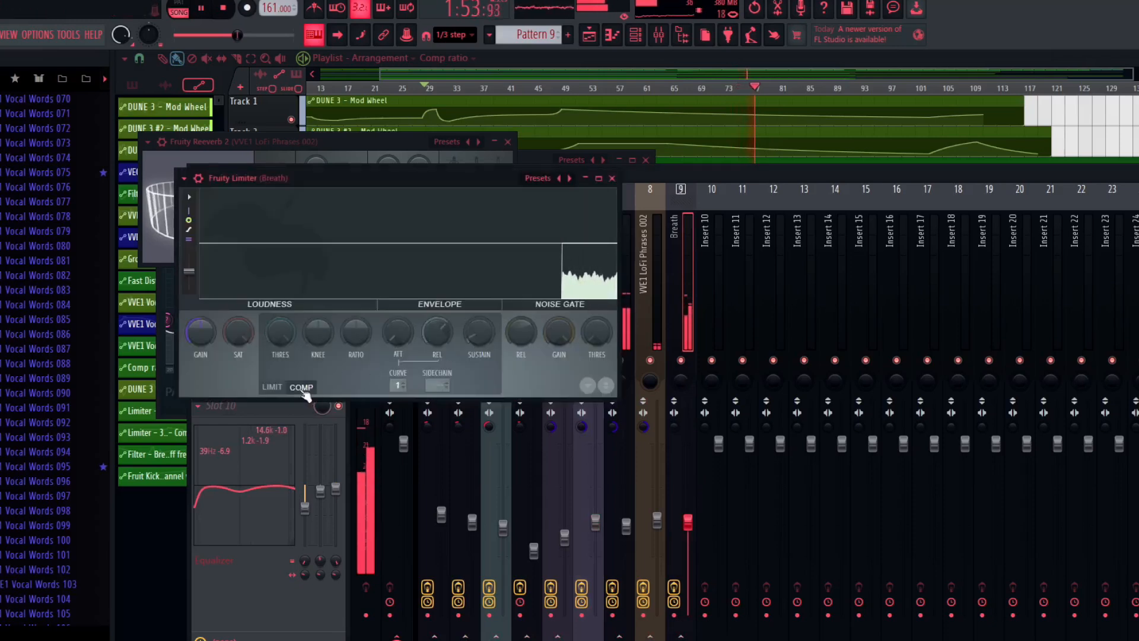
left_click_drag(280, 332, 280, 436)
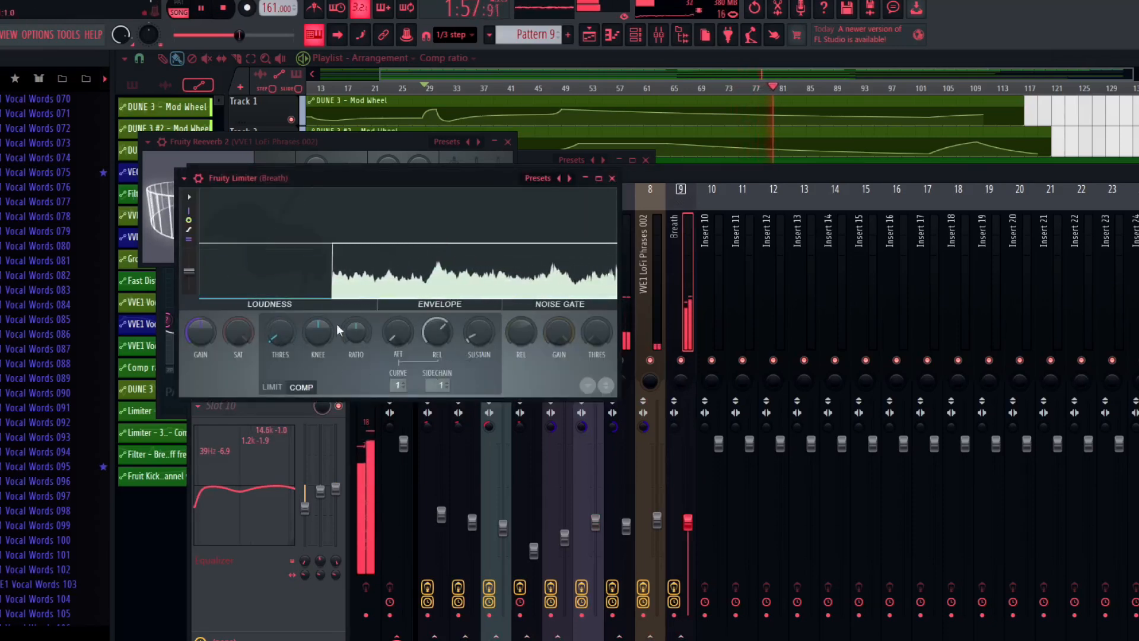
Step: Create an automation clip for the Breath limiter's compression ratio
right_click(348, 324)
left_click(392, 427)
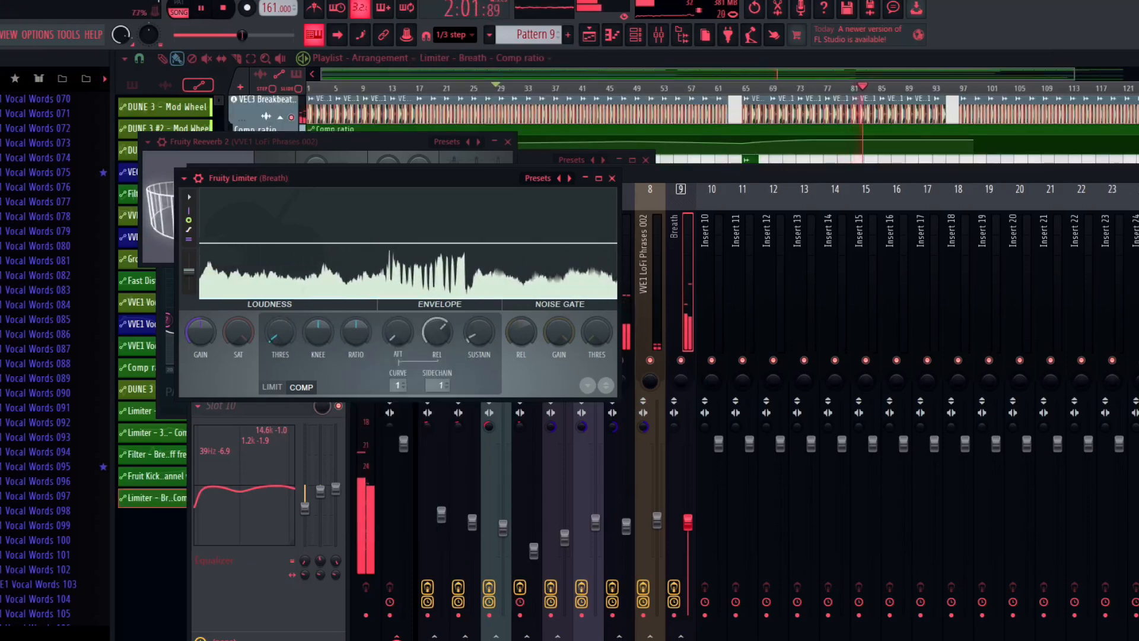
key("F5")
Step: Play the arrangement from about bar 57 and check the mixer levels
left_click(690, 88)
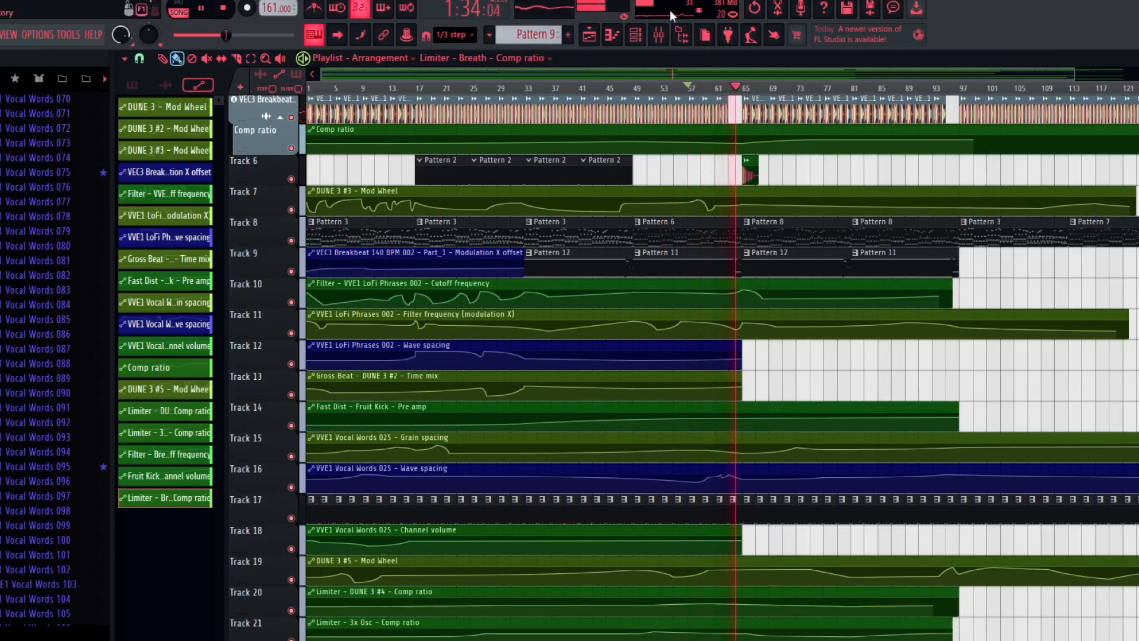
left_click(658, 30)
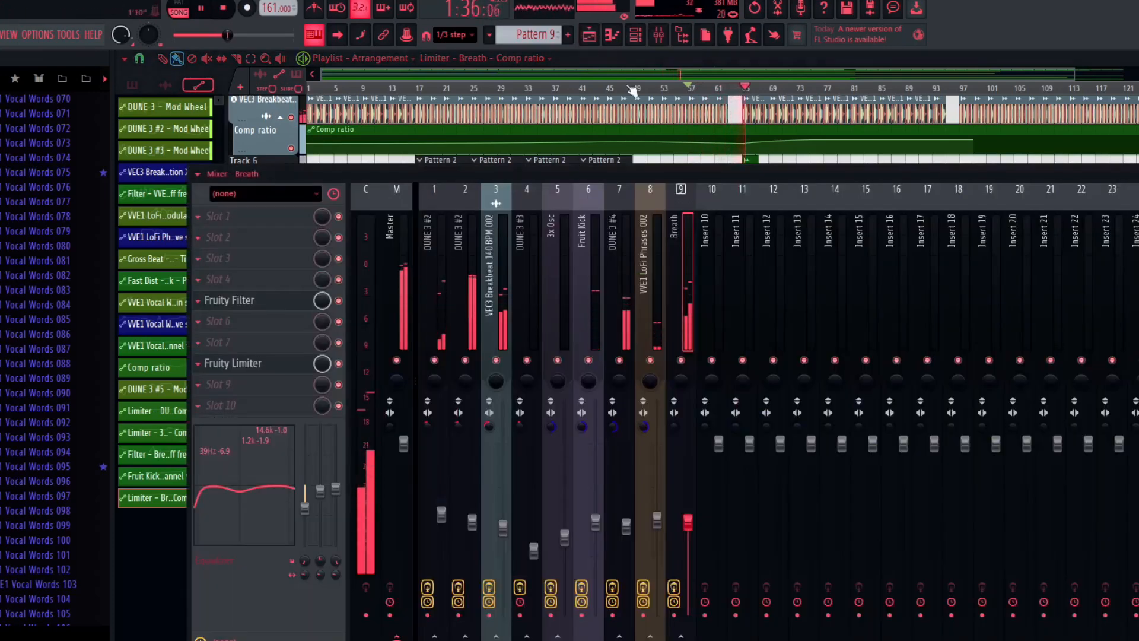
key("F9")
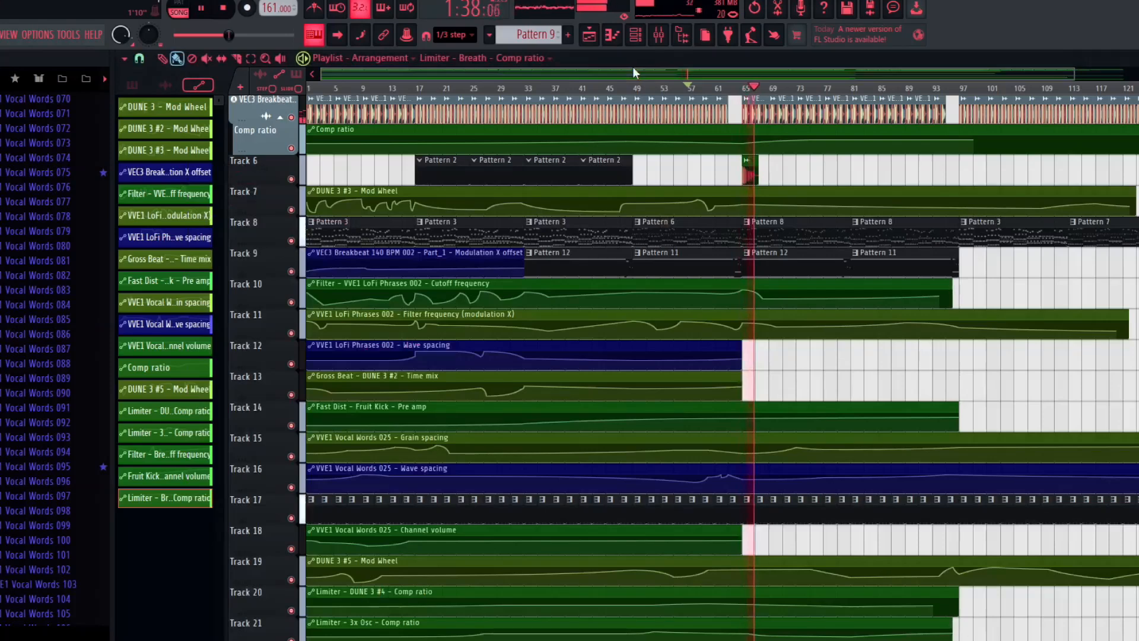